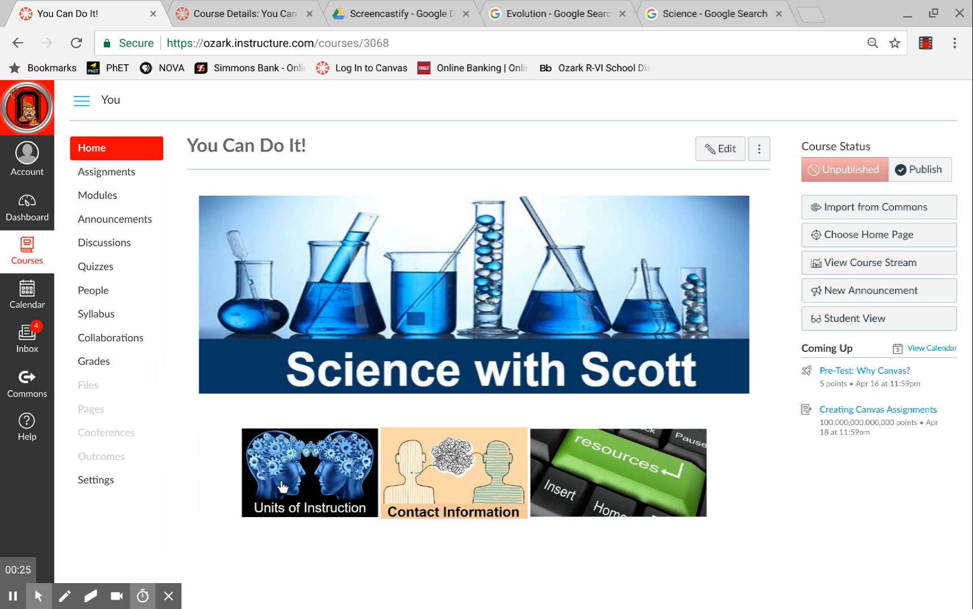
# Open the course's full page list and view the "Welcome to..." front page.
pyautogui.click(94, 421)
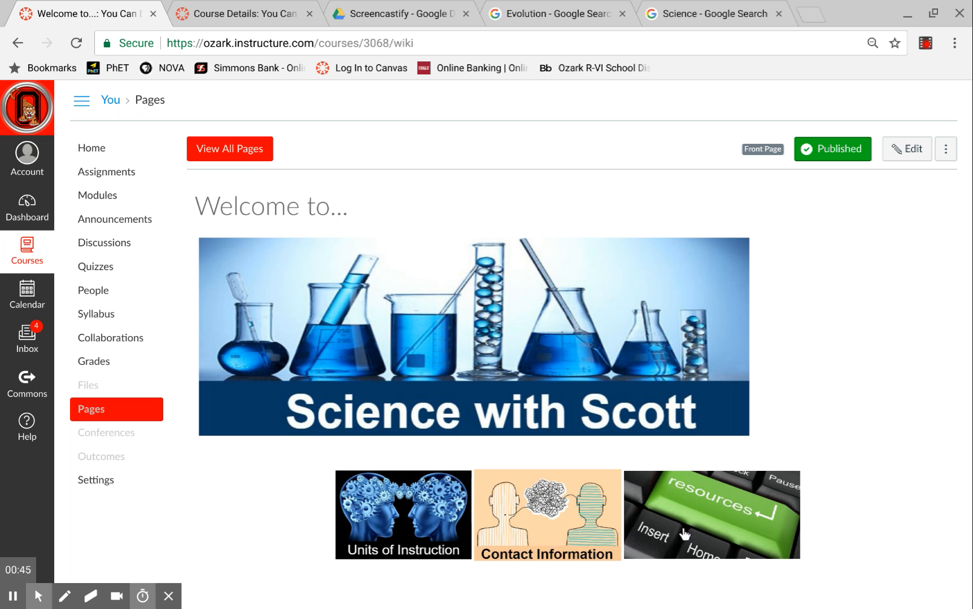
pyautogui.click(223, 149)
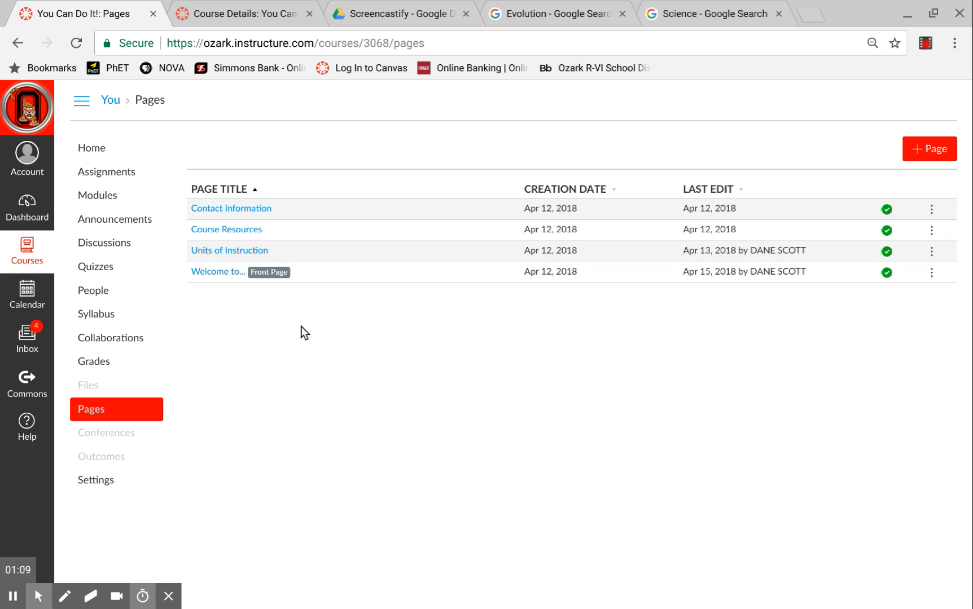
pyautogui.click(215, 273)
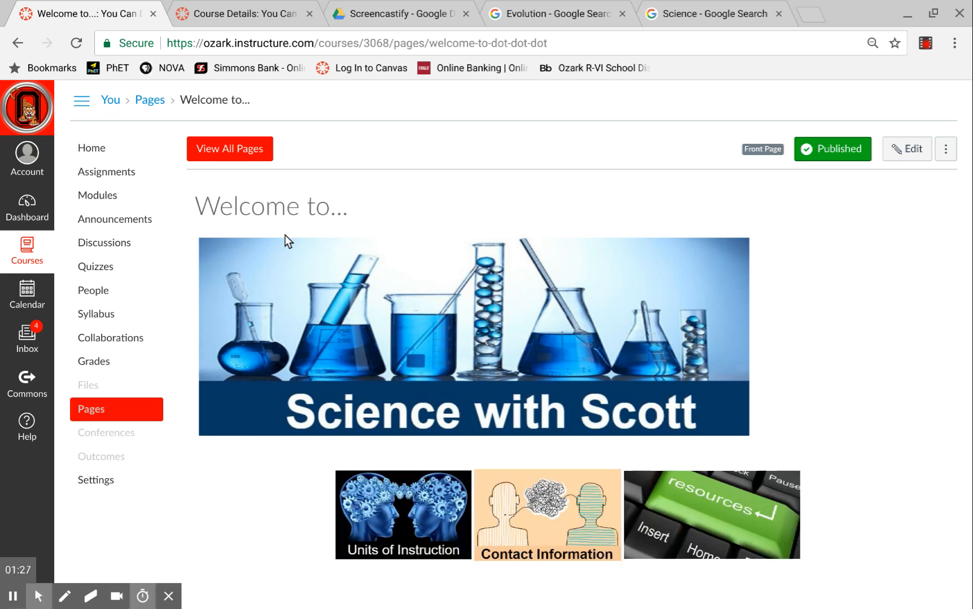
# Add a new page to the course from the full page list and title it "You Can Do It!".
pyautogui.click(85, 417)
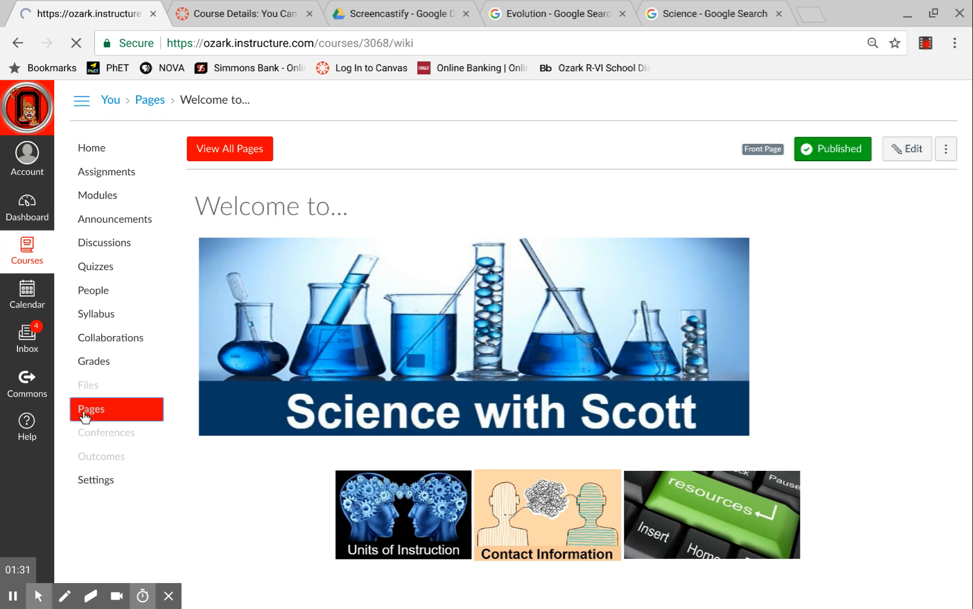
pyautogui.click(237, 156)
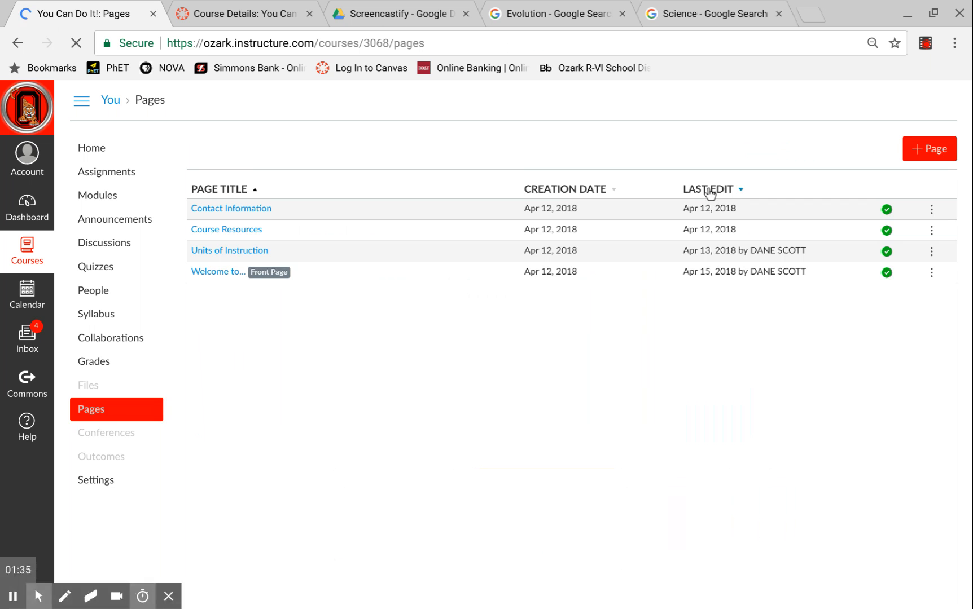
pyautogui.click(929, 151)
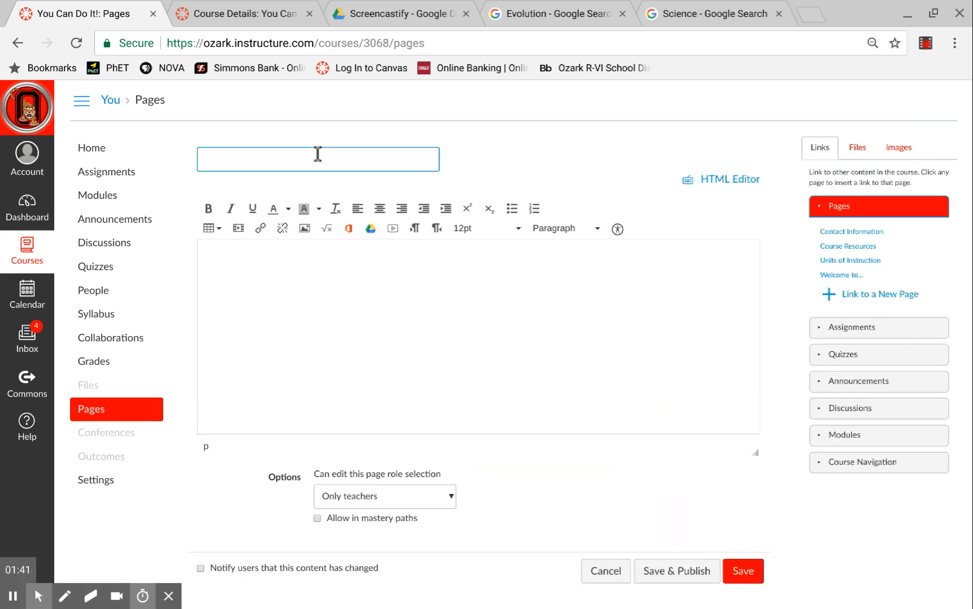
pyautogui.write('YOu')
pyautogui.press('BackSpace')
pyautogui.write('ou Can')
pyautogui.write(' Do I')
pyautogui.write('t-')
pyautogui.write('!')
# Copy the illustrated Science lettering from the Google Images results and paste it centred into the new page's body.
pyautogui.click(258, 265)
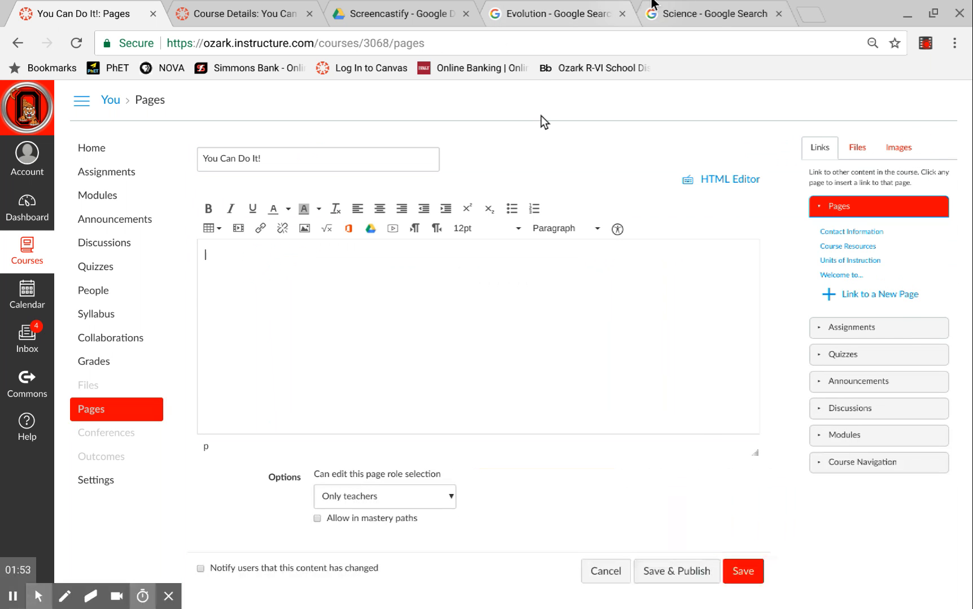
pyautogui.click(675, 12)
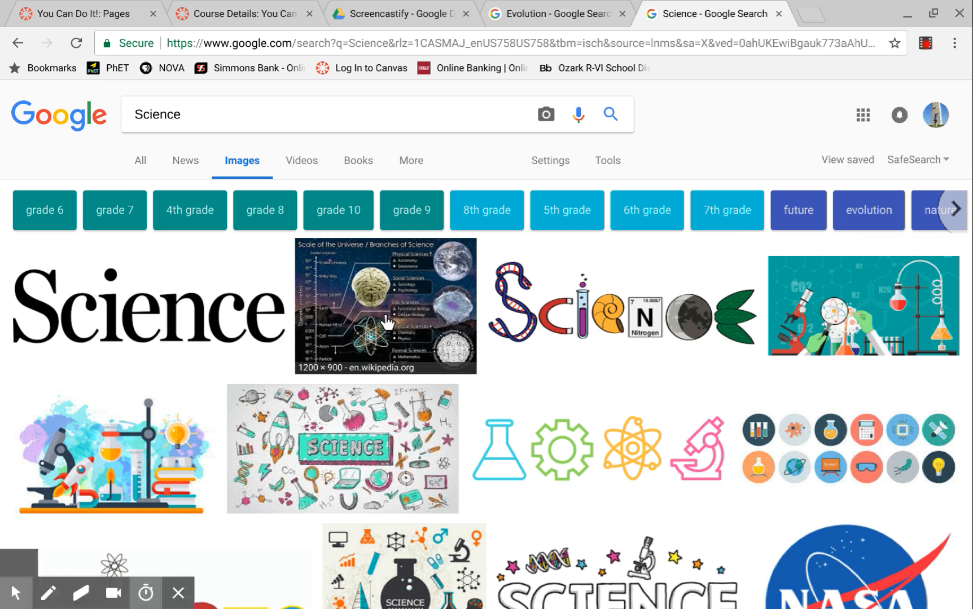
pyautogui.click(546, 332)
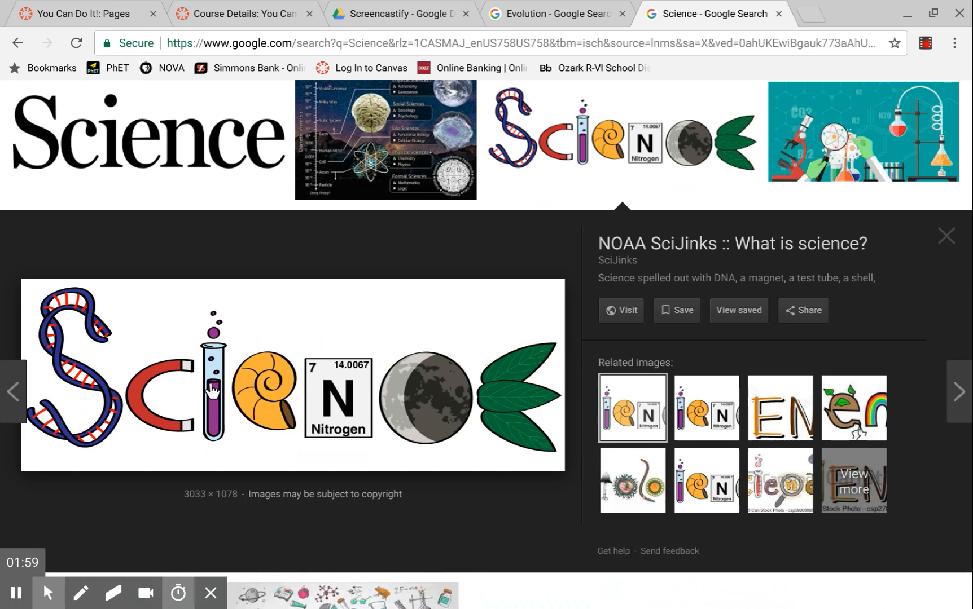
pyautogui.click(110, 16)
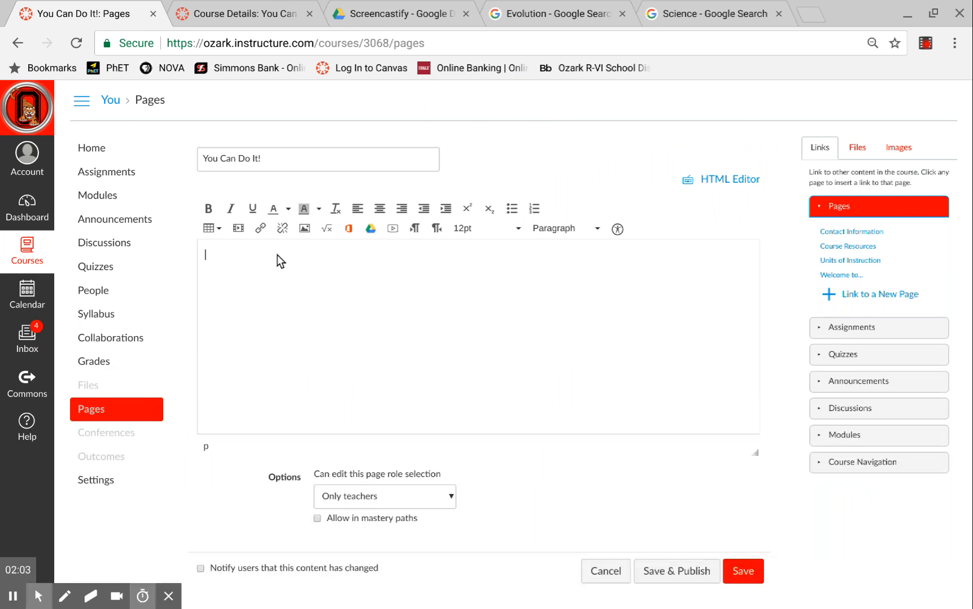
pyautogui.click(380, 209)
pyautogui.hotkey('ctrl', 'v')
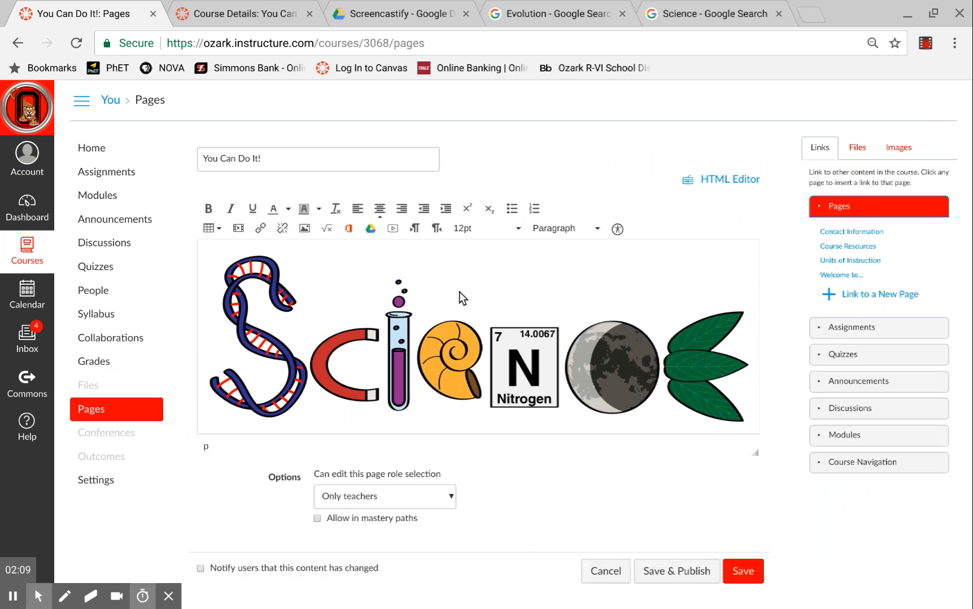
# Shrink the Science image proportionally so it fits the editing area with room for content below it.
pyautogui.click(488, 317)
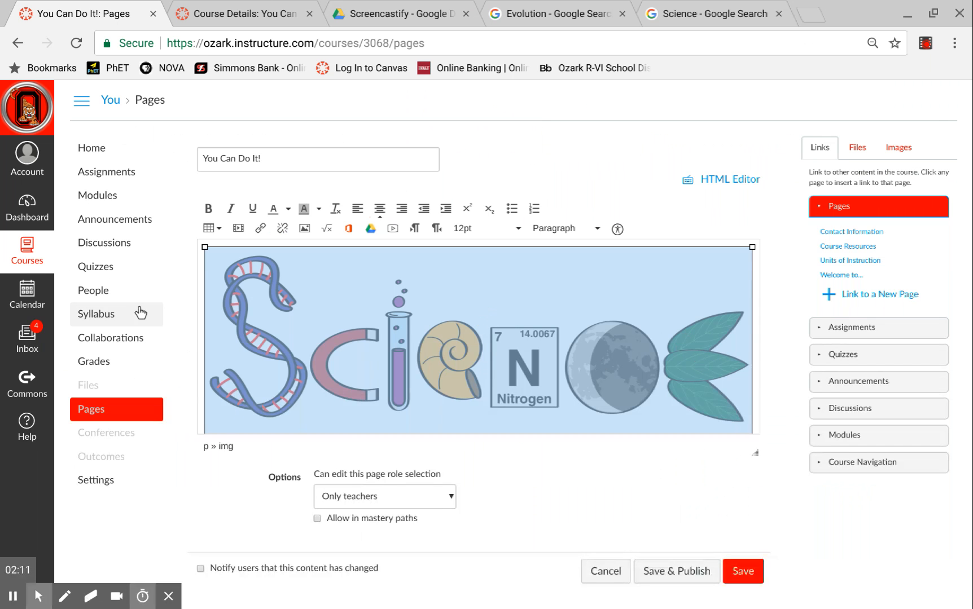
pyautogui.moveTo(206, 246); pyautogui.dragTo(354, 309)
pyautogui.click(704, 370)
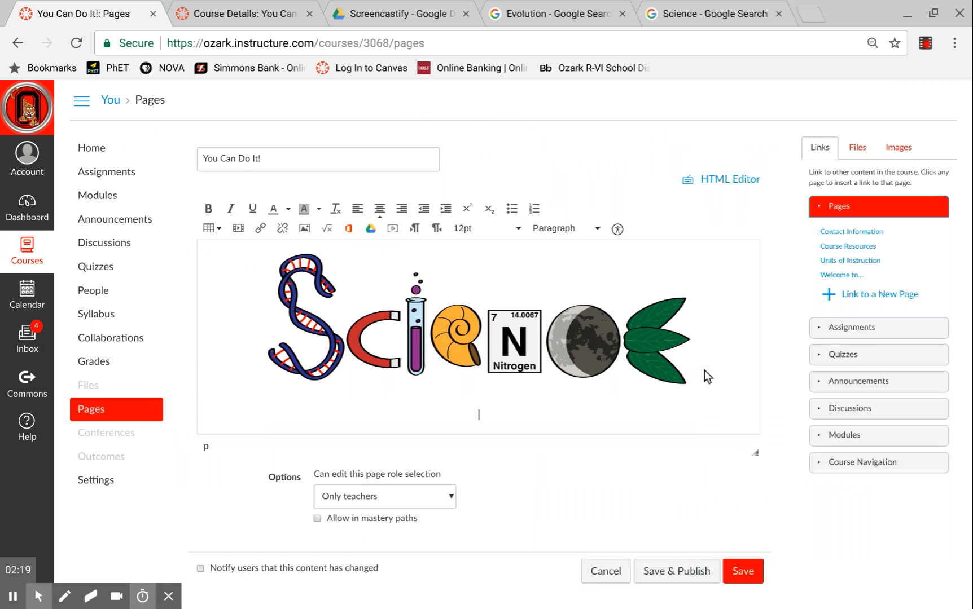
# Insert a table with three columns and one row below the Science image.
pyautogui.click(220, 228)
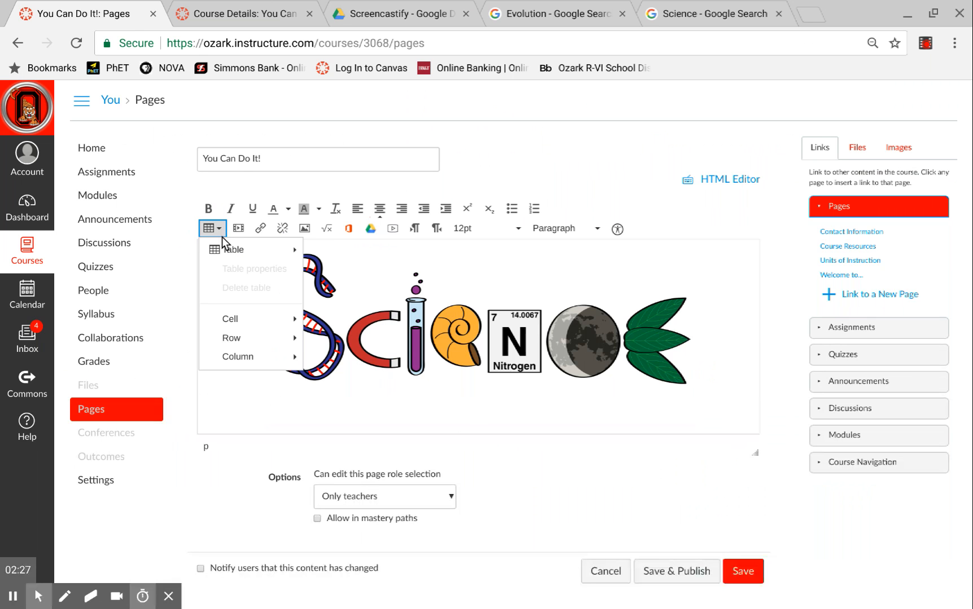
pyautogui.moveTo(242, 250)
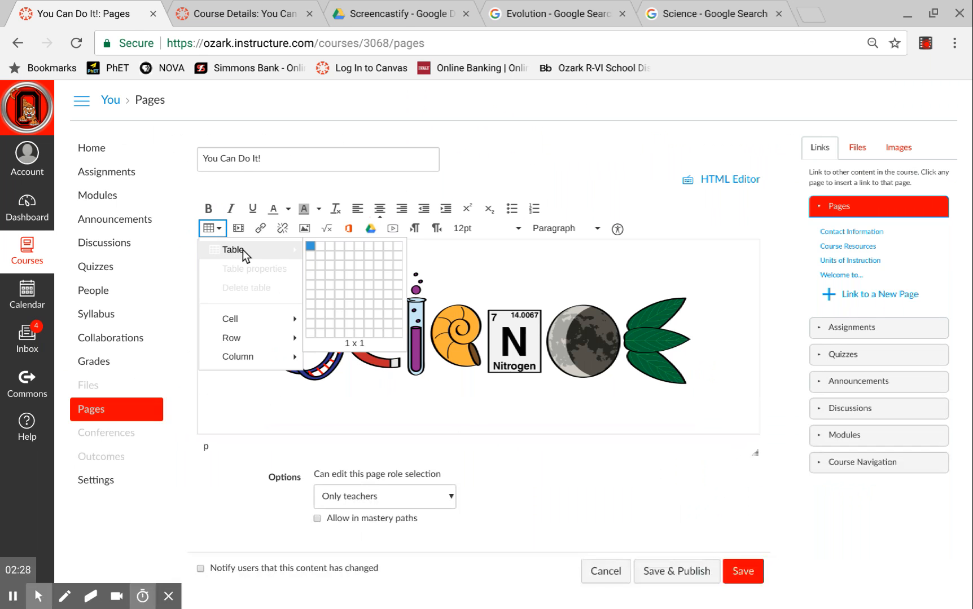
pyautogui.click(329, 246)
pyautogui.click(220, 419)
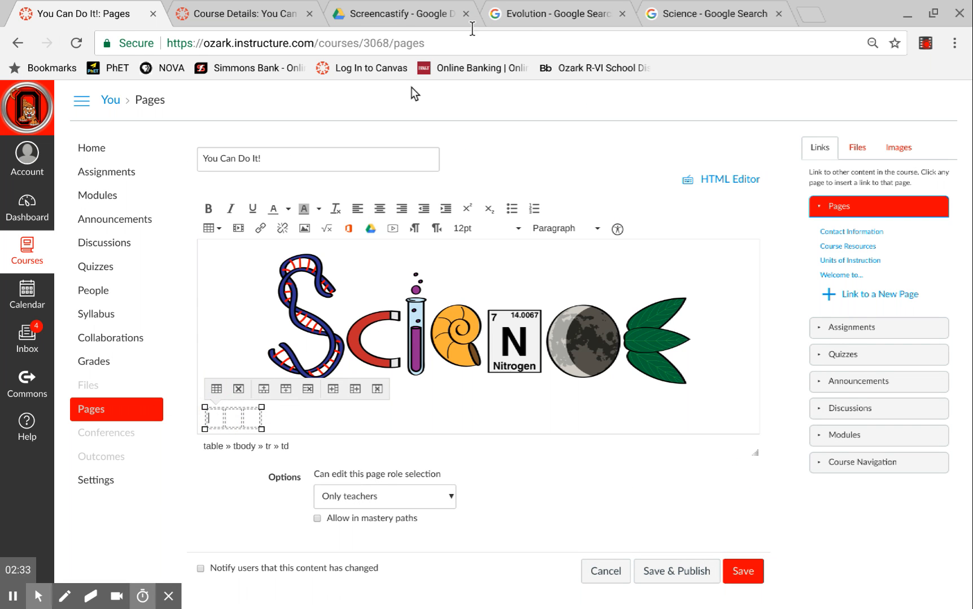
pyautogui.click(234, 418)
# View the evolution picture in the image search, and open the Canvas Images folder inside My Drive's Canvas folder in Google Drive.
pyautogui.click(510, 4)
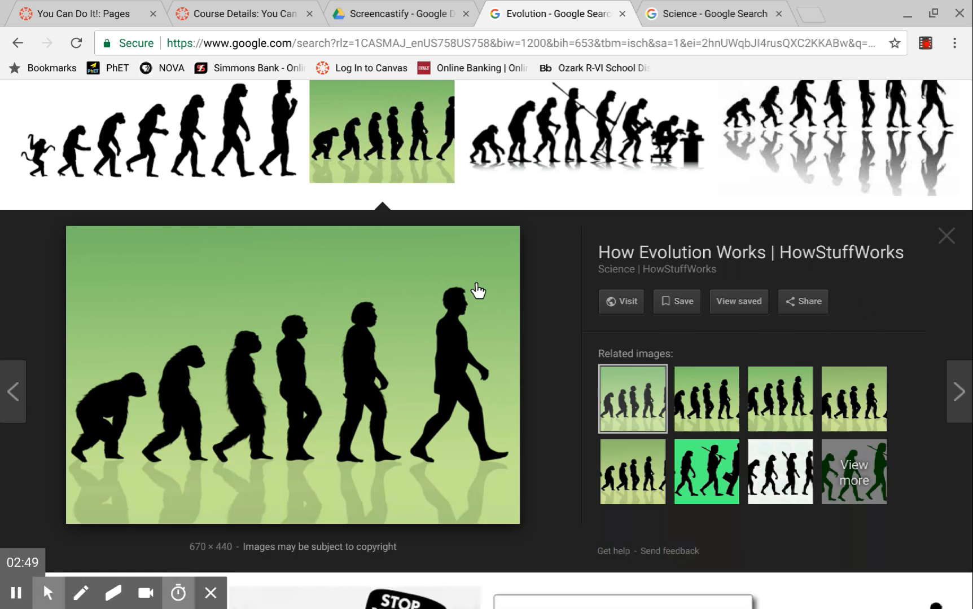
pyautogui.click(807, 15)
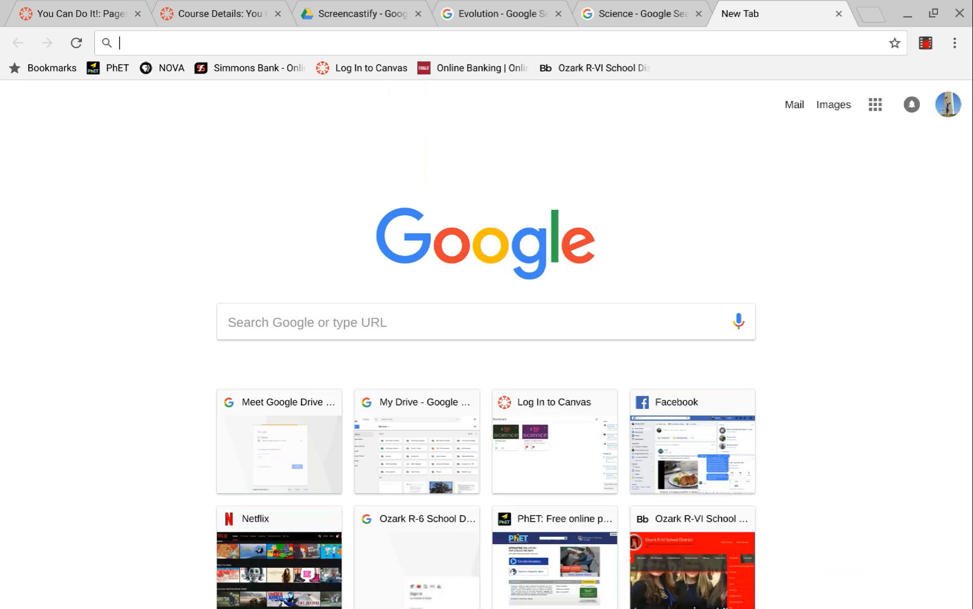
pyautogui.hotkey('ctrl', '3')
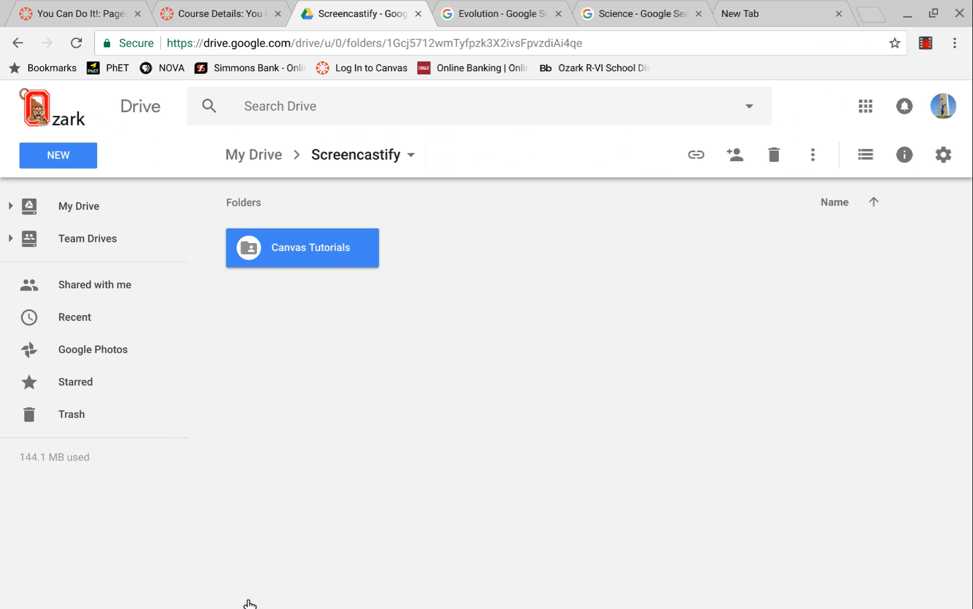
pyautogui.click(92, 210)
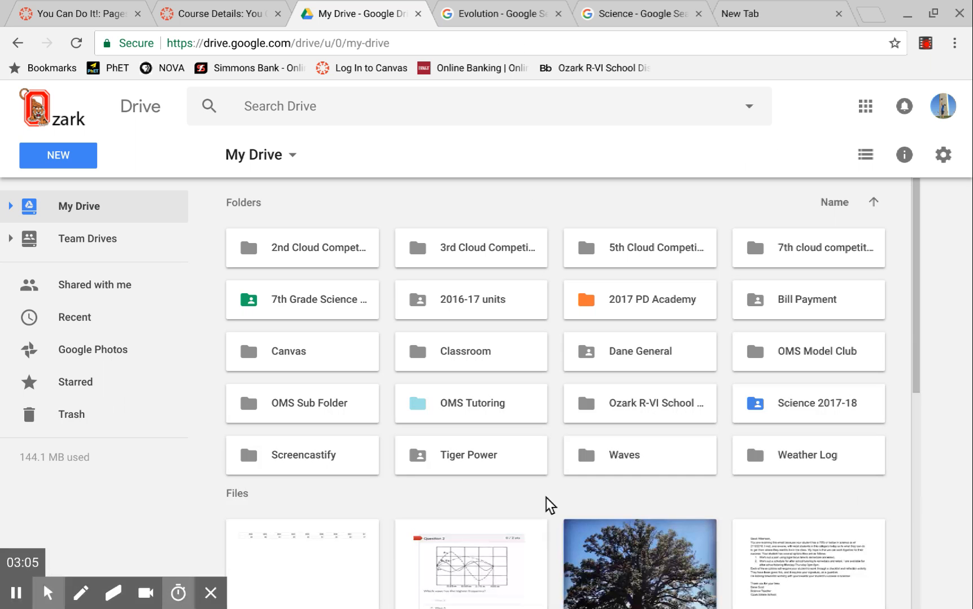
pyautogui.click(310, 343)
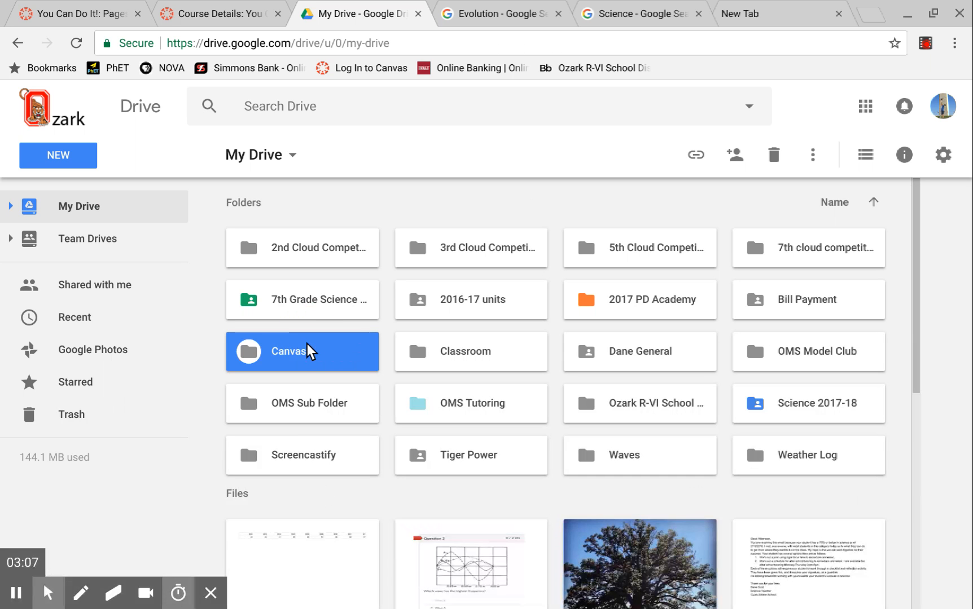
pyautogui.doubleClick(307, 346)
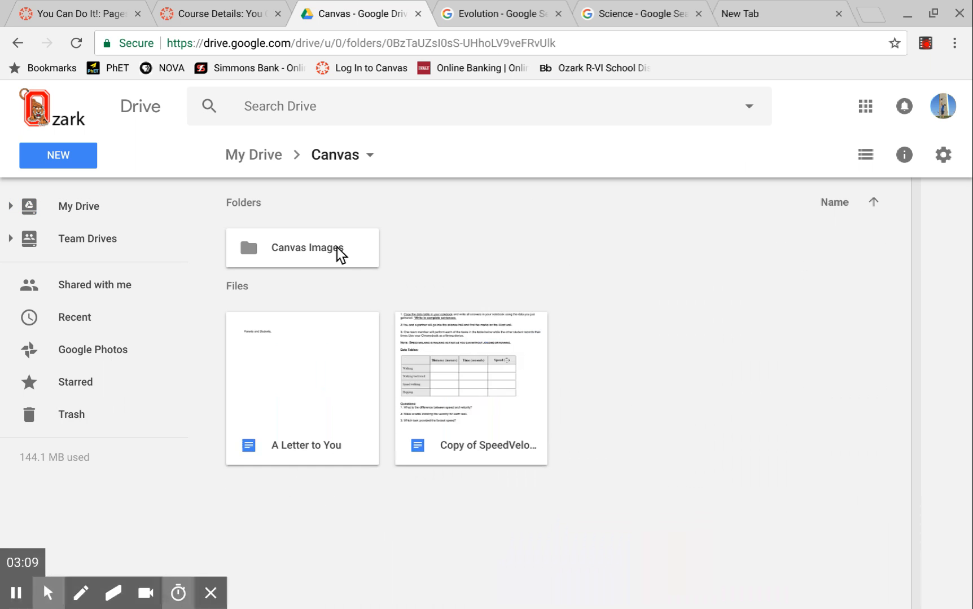
pyautogui.click(335, 248)
pyautogui.doubleClick(336, 247)
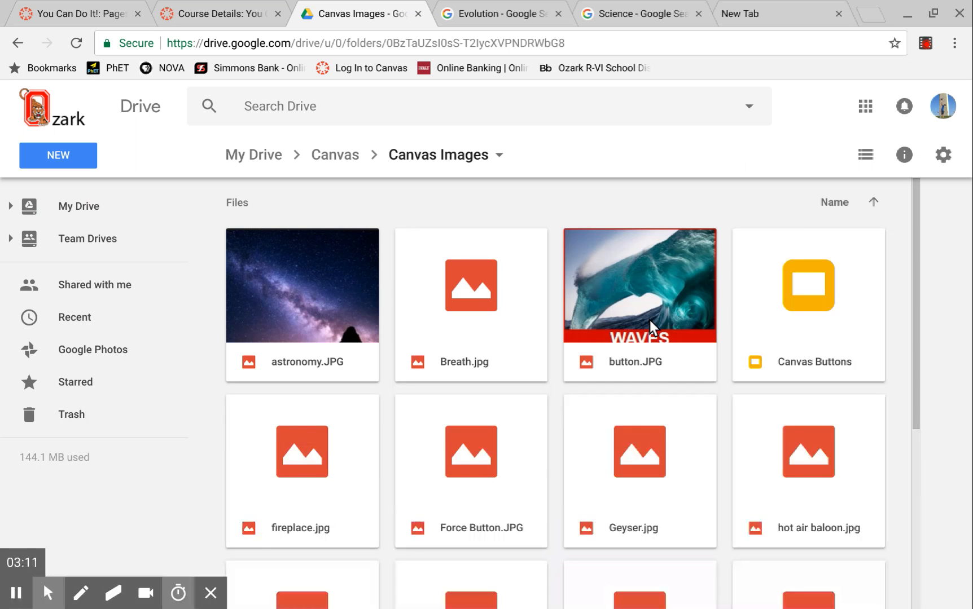
# Preview button.JPG and look through the other images in the Canvas Images folder.
pyautogui.doubleClick(635, 364)
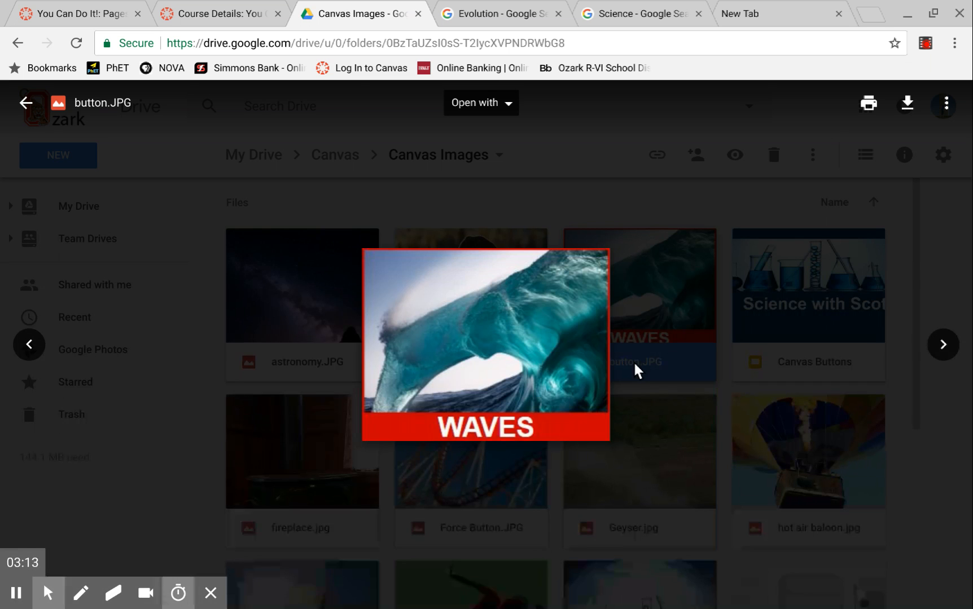
pyautogui.click(22, 103)
pyautogui.scroll(-4, 581, 440)
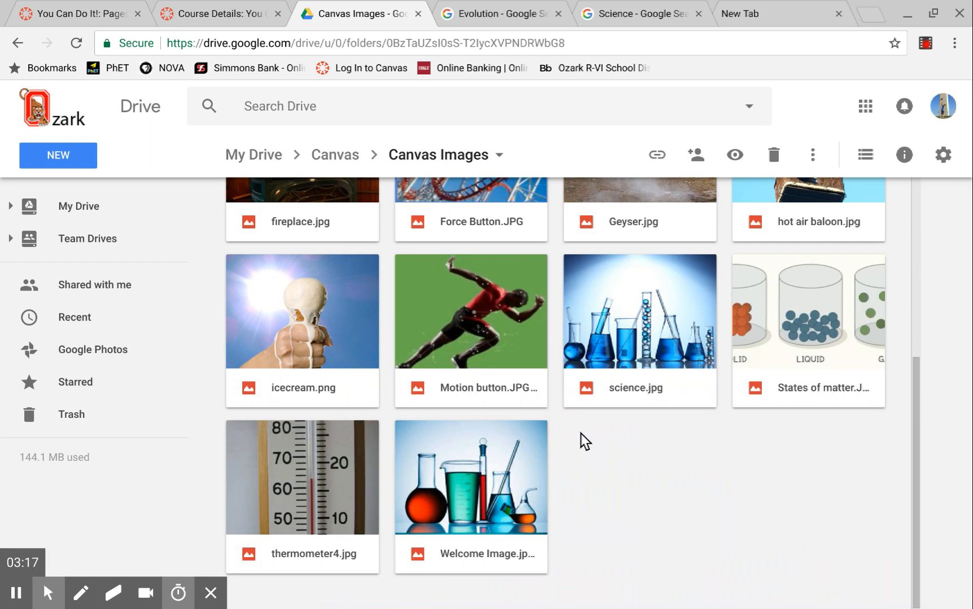
pyautogui.scroll(4, 581, 440)
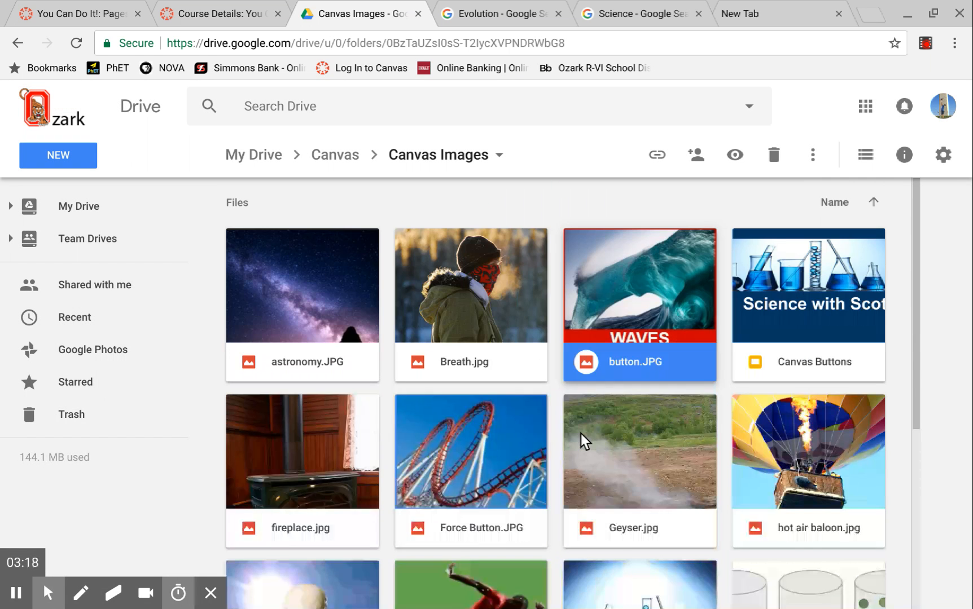
# Open the Canvas Buttons presentation and display the Weather button on slide 13.
pyautogui.doubleClick(796, 368)
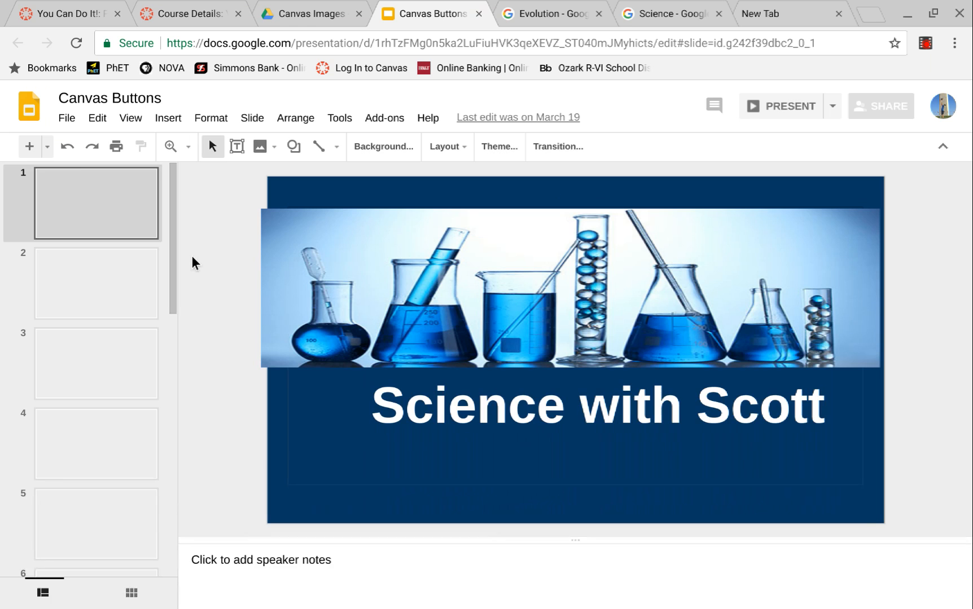
pyautogui.scroll(-1, 120, 273)
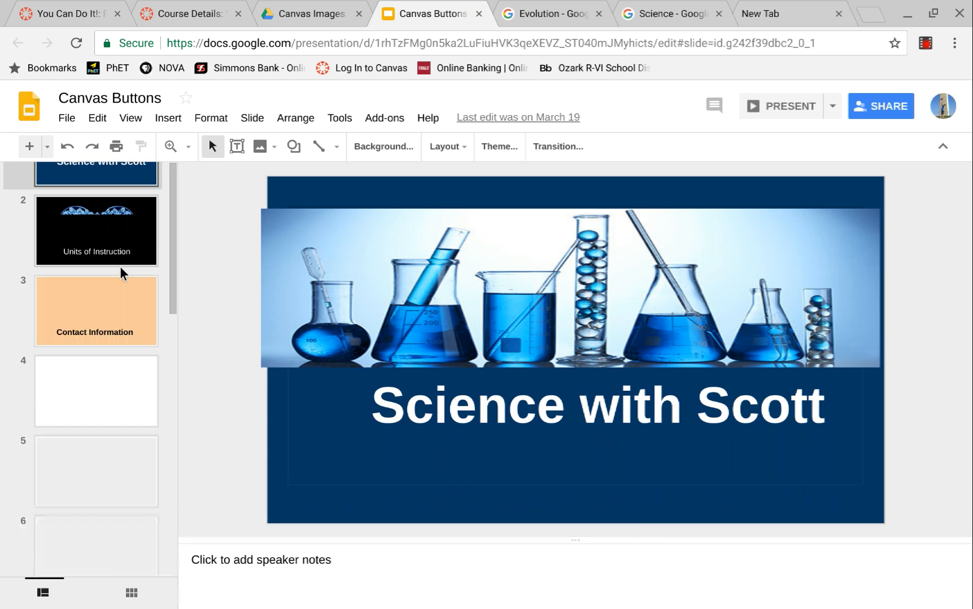
pyautogui.scroll(-10, 117, 247)
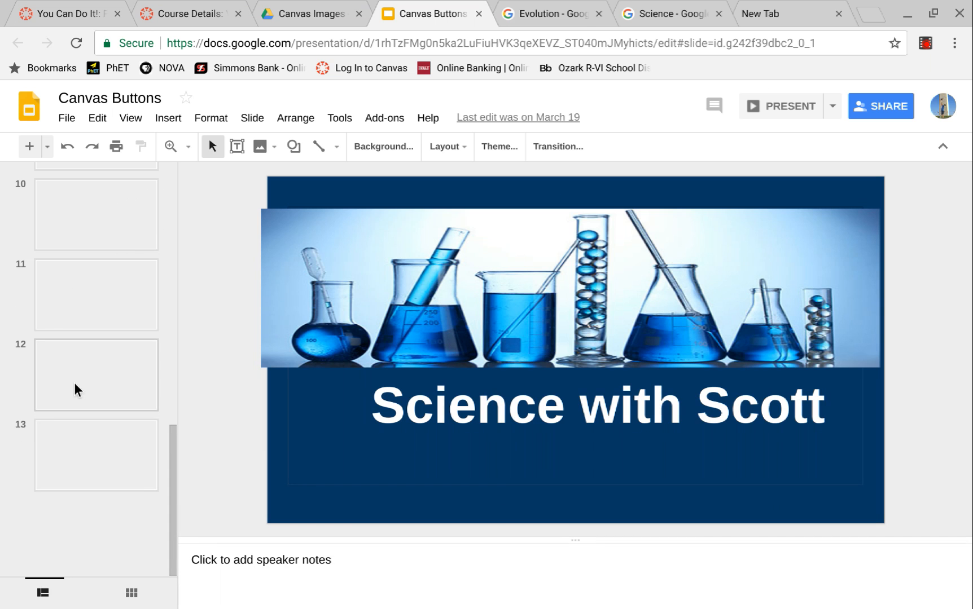
pyautogui.click(54, 460)
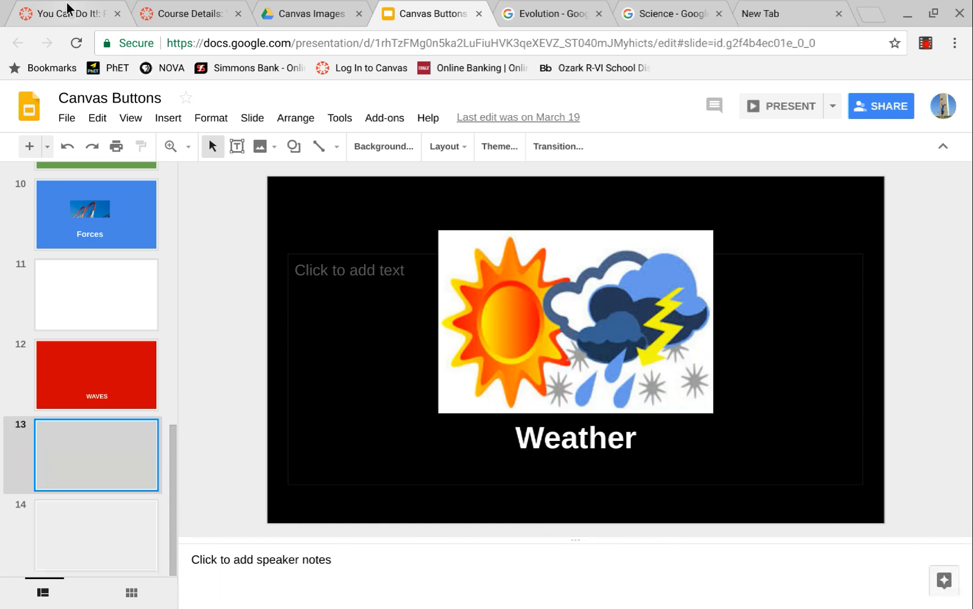
# Check the empty table on the Canvas page, and return to the first slides of the Canvas Buttons presentation.
pyautogui.click(67, 8)
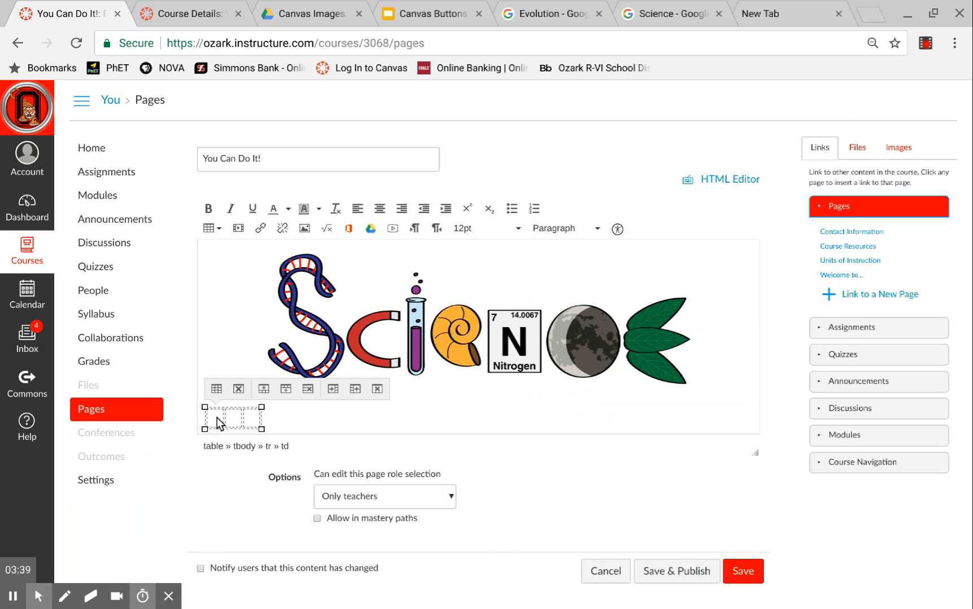
pyautogui.click(790, 13)
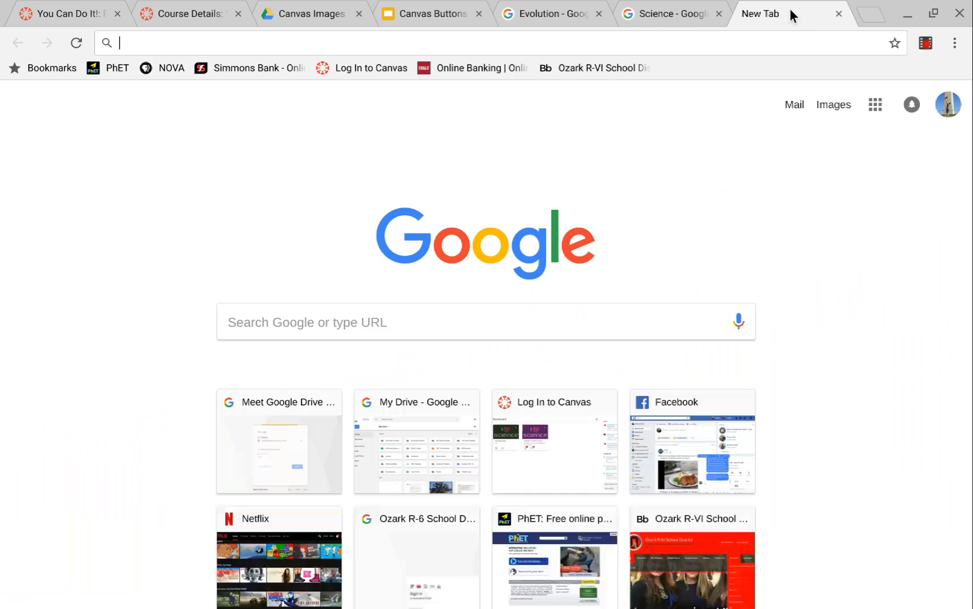
pyautogui.click(63, 13)
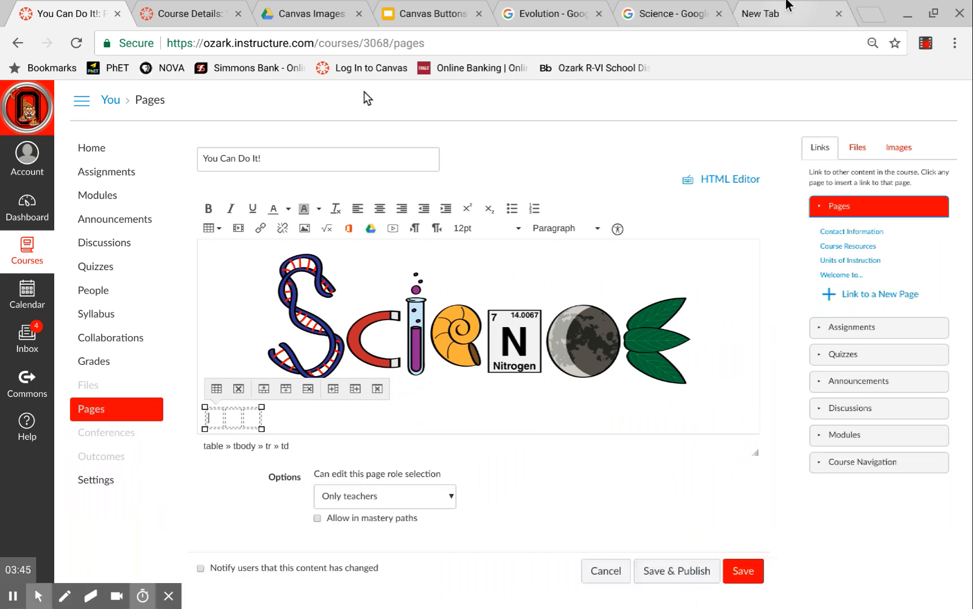
pyautogui.click(439, 8)
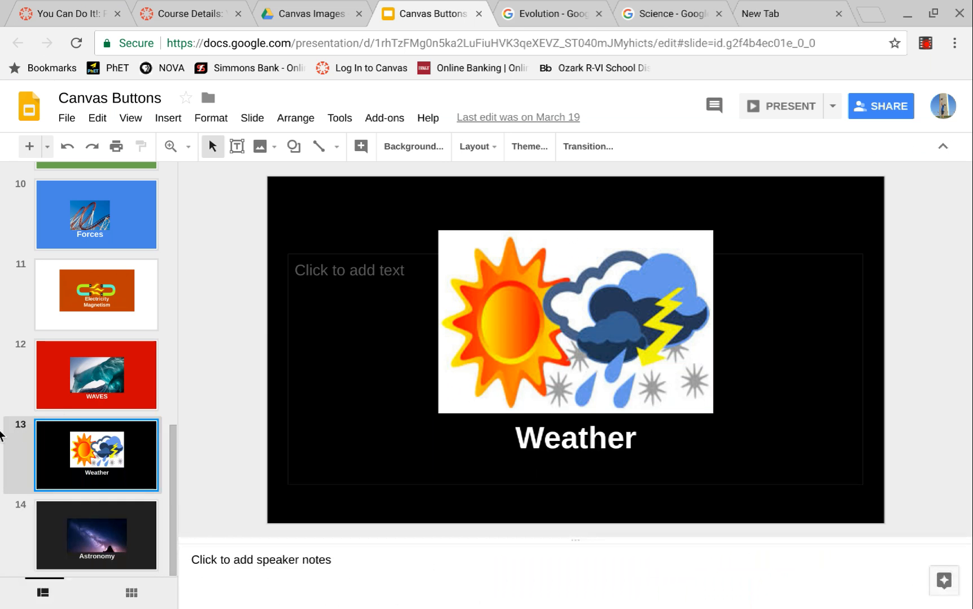
pyautogui.scroll(12, 73, 381)
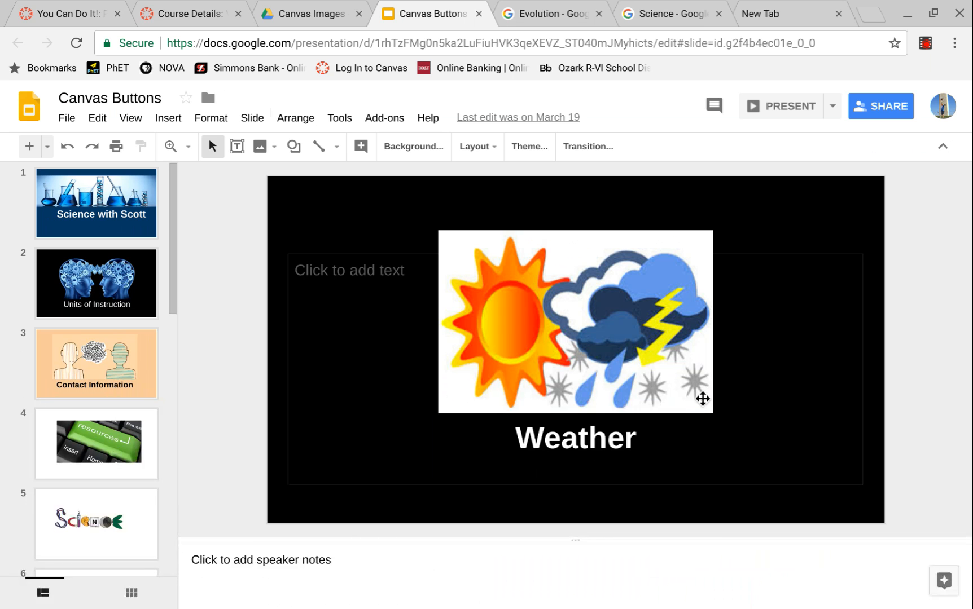
# Check the table on the Canvas page and search Google Images for "Units of instruction" in the empty browser tab.
pyautogui.click(28, 12)
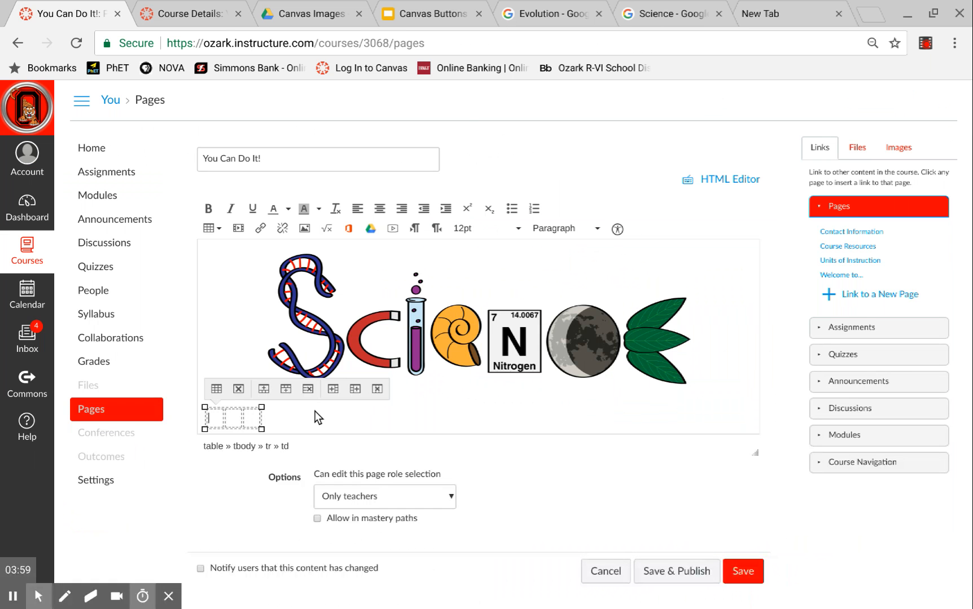
pyautogui.click(778, 12)
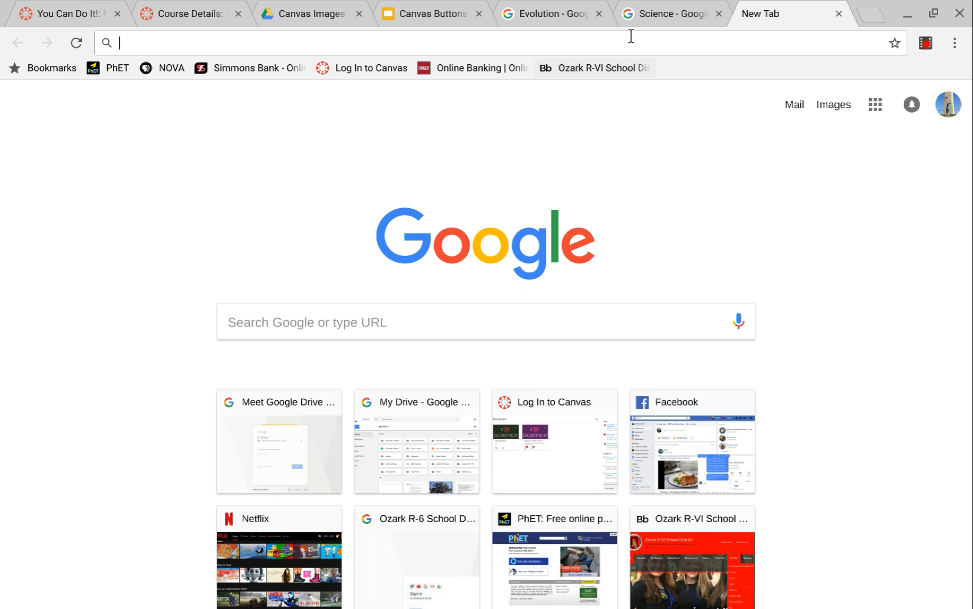
pyautogui.write('Units of instruction')
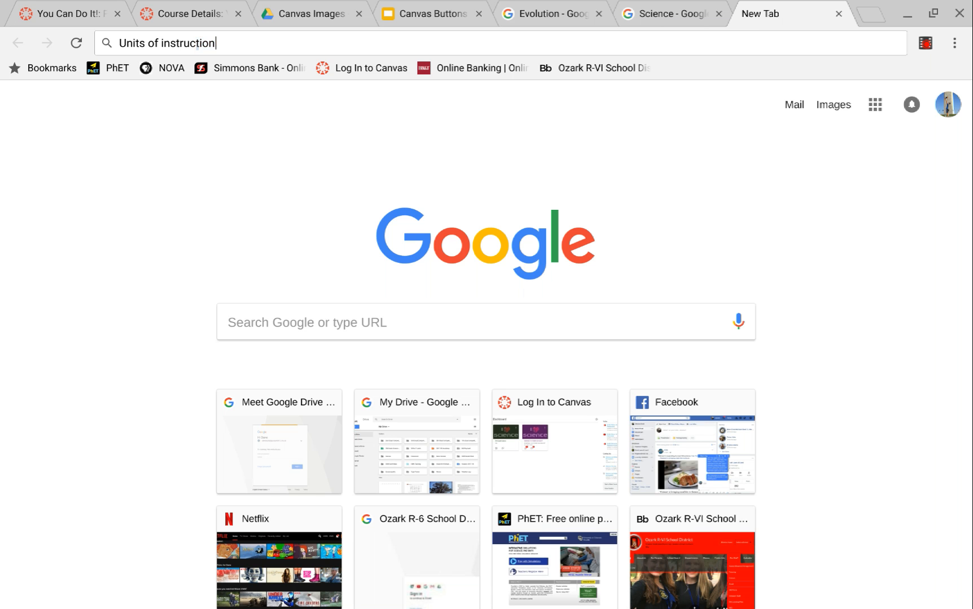
pyautogui.press('Return')
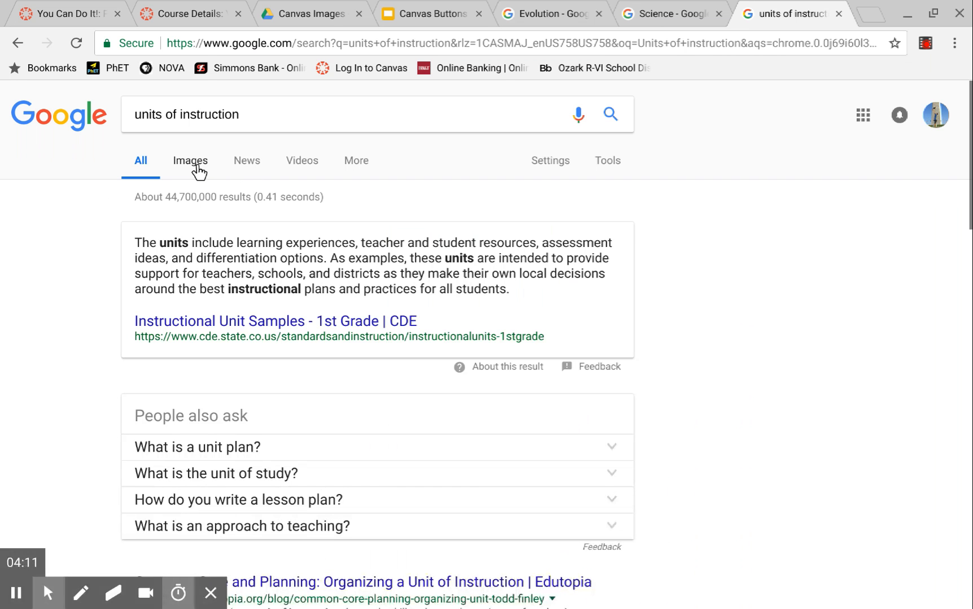
pyautogui.click(197, 165)
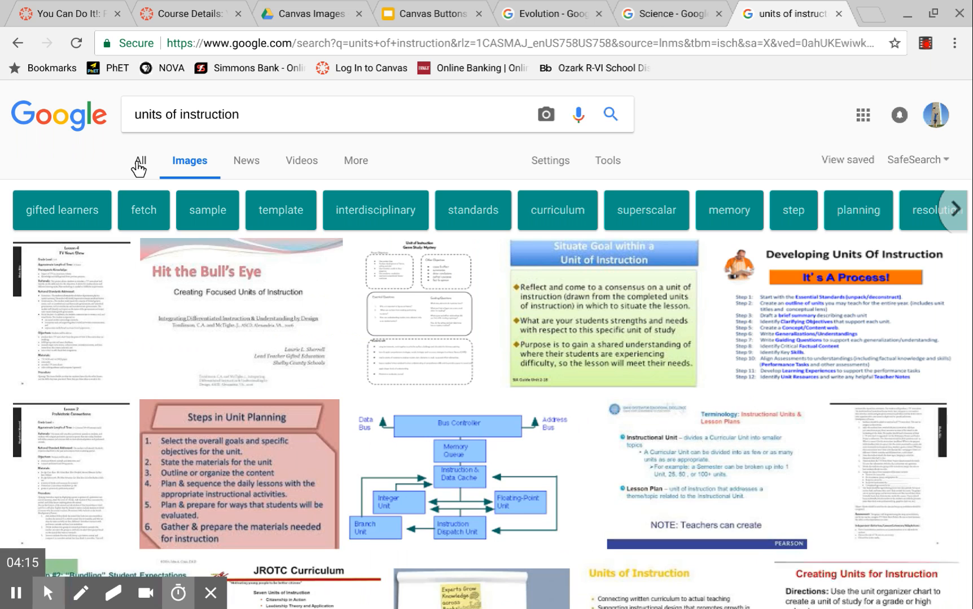
# Replace the search with "Units" and show its image results.
pyautogui.click(140, 162)
pyautogui.tripleClick(274, 111)
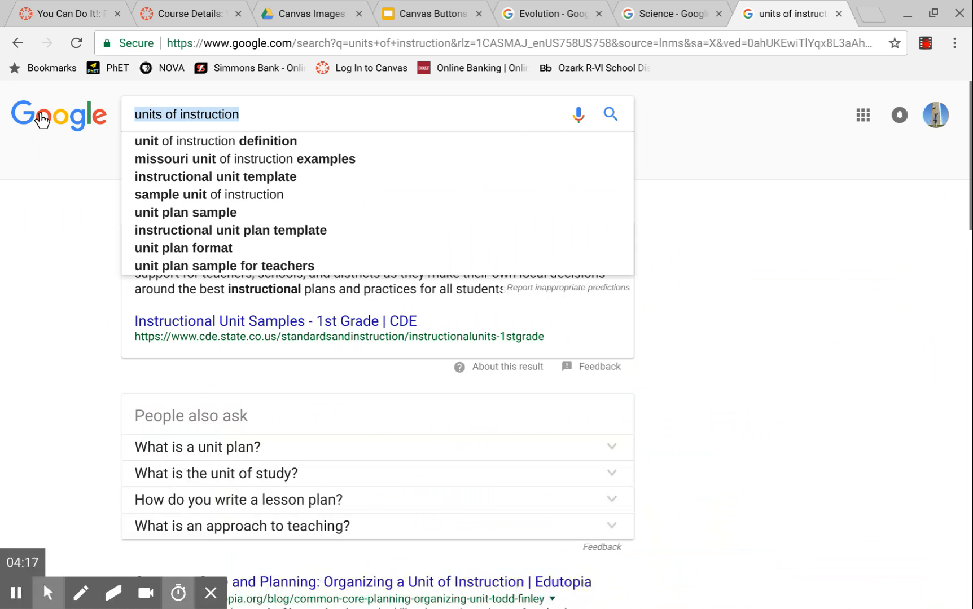
pyautogui.write('Units')
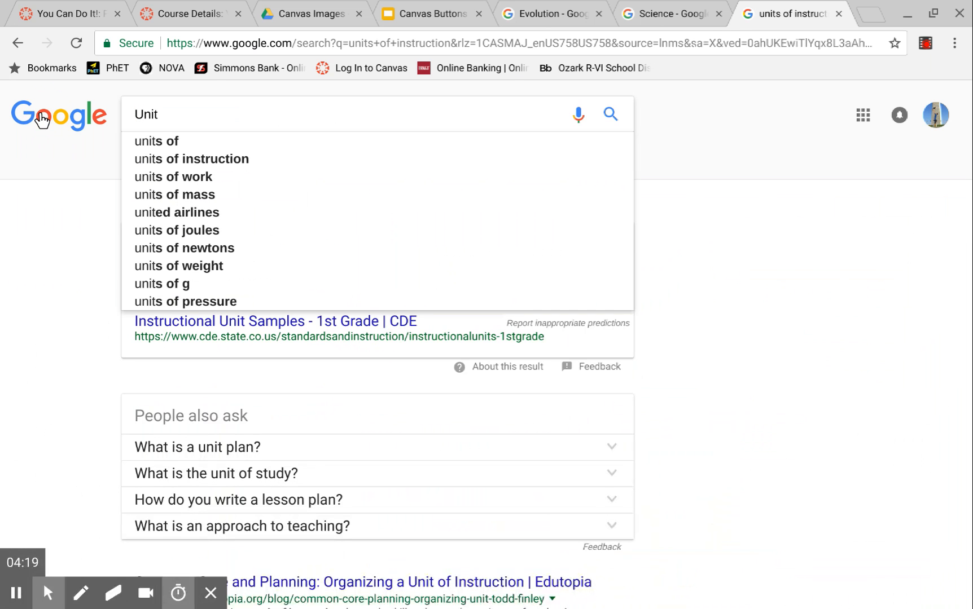
pyautogui.press('Return')
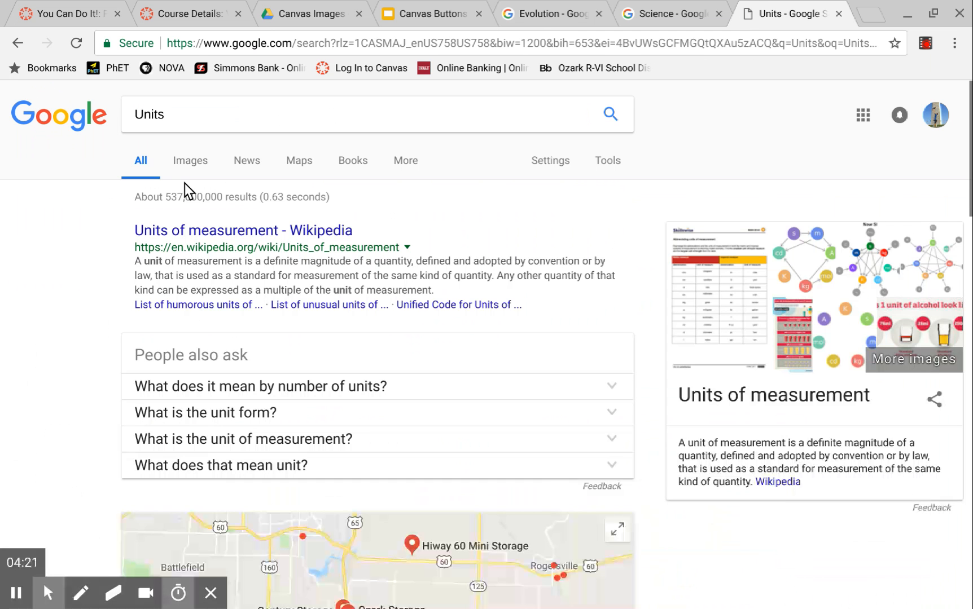
pyautogui.click(190, 163)
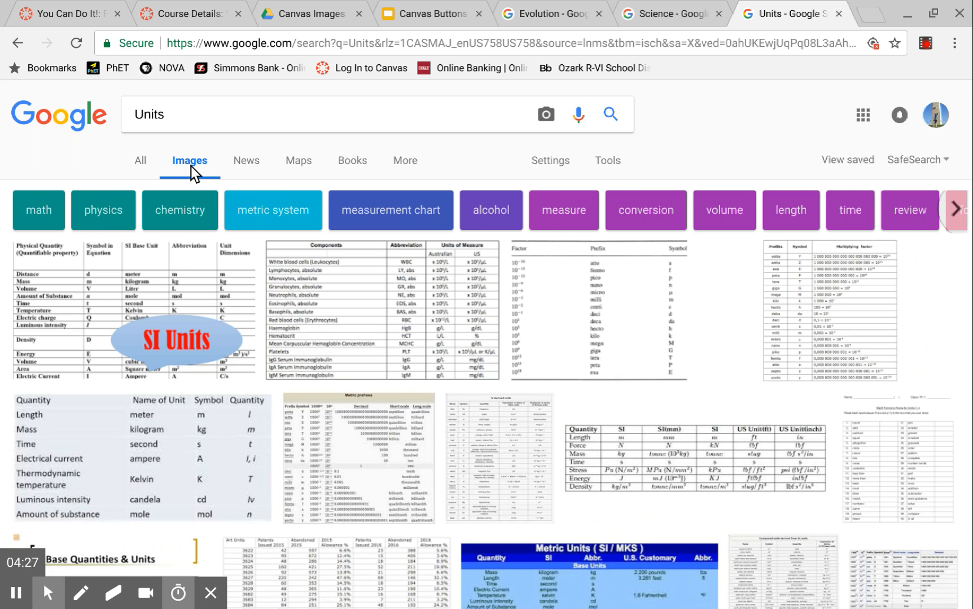
# Browse the image results and open the red and blue circular units logo to copy it.
pyautogui.scroll(-5, 192, 175)
pyautogui.scroll(-15, 192, 172)
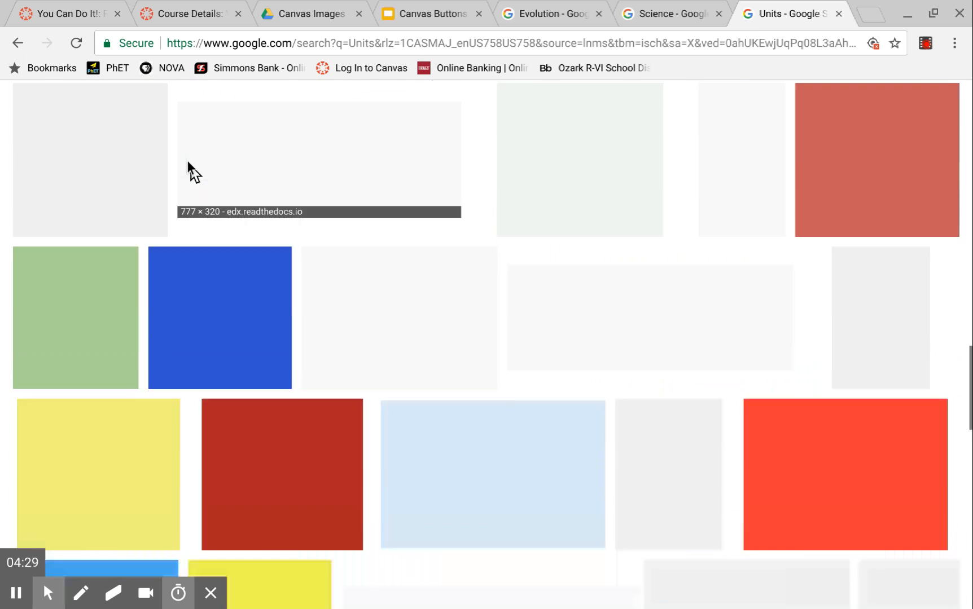
pyautogui.scroll(8, 190, 169)
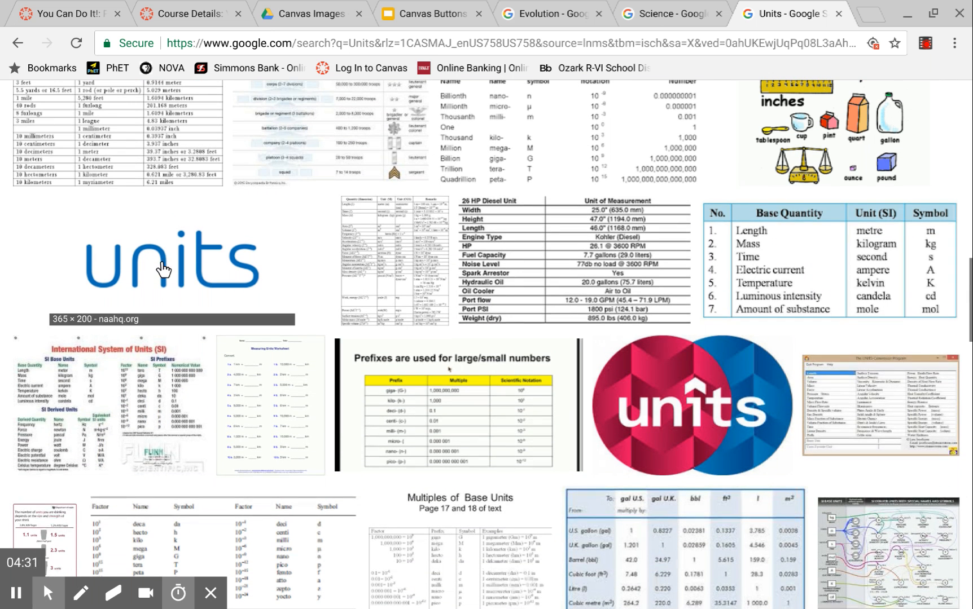
pyautogui.click(696, 432)
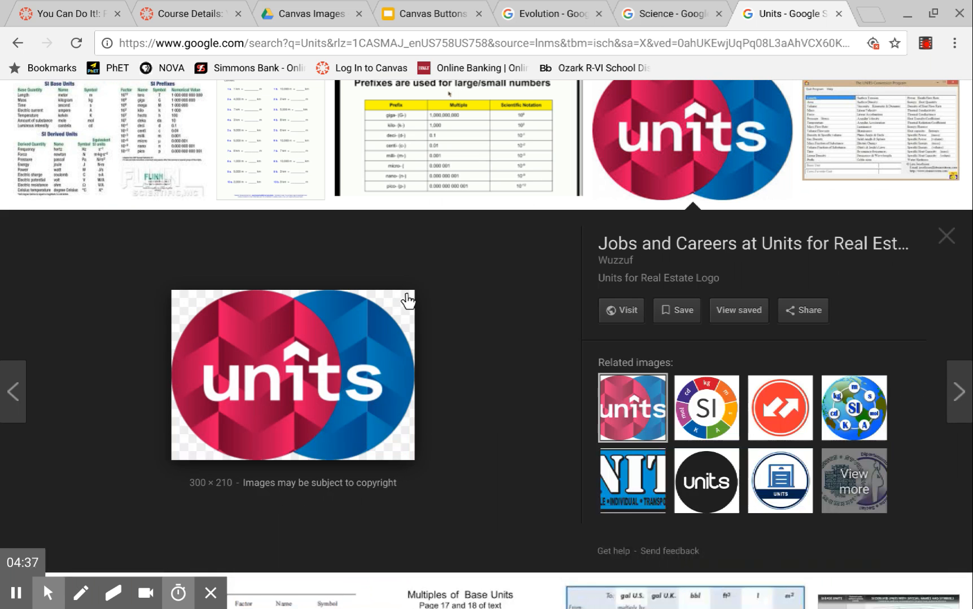
# Paste the units logo into the first cell of the Canvas page's table, shrink it slightly, and place the cursor in the middle cell.
pyautogui.click(67, 13)
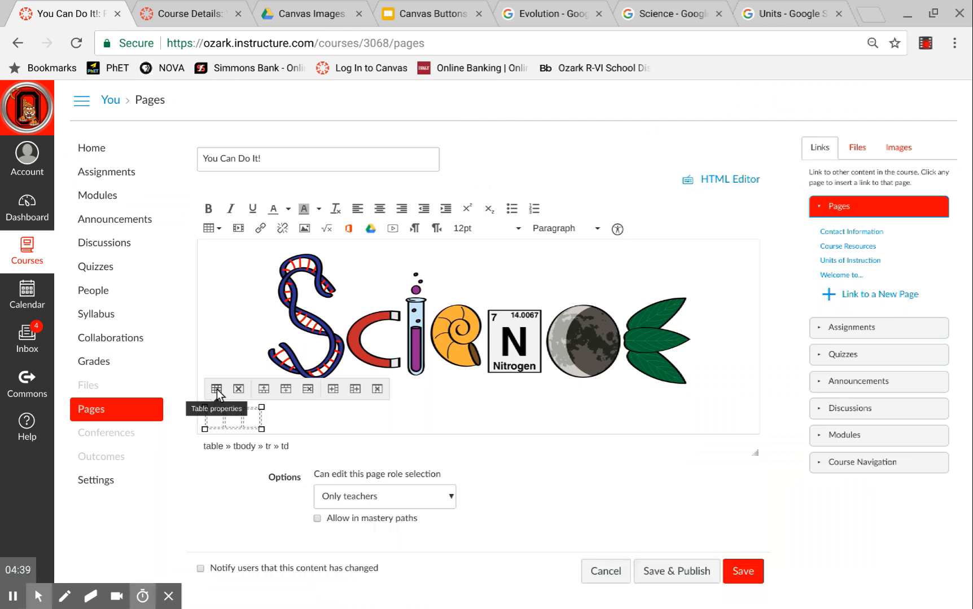
pyautogui.click(213, 419)
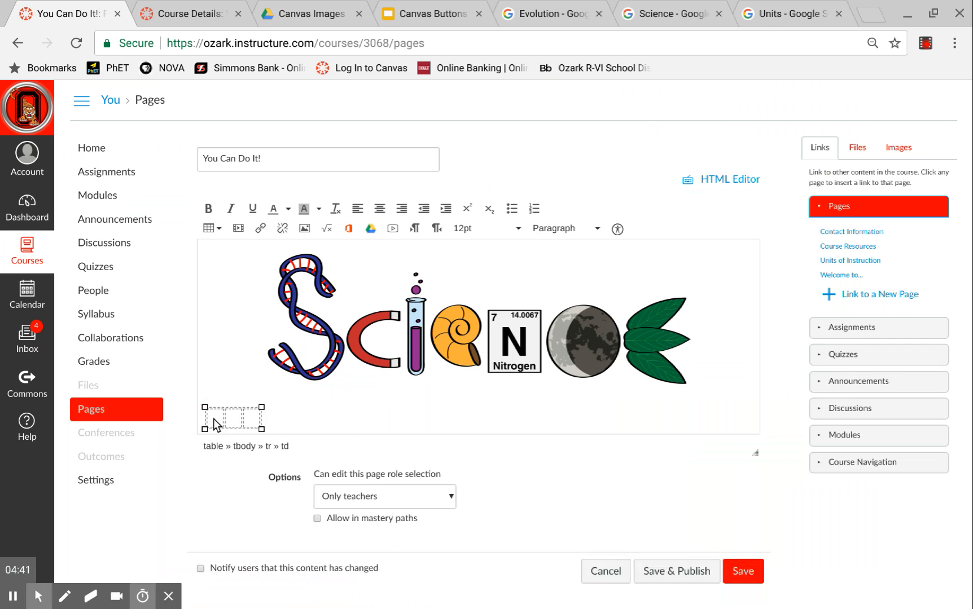
pyautogui.hotkey('ctrl', 'v')
pyautogui.scroll(-2, 268, 413)
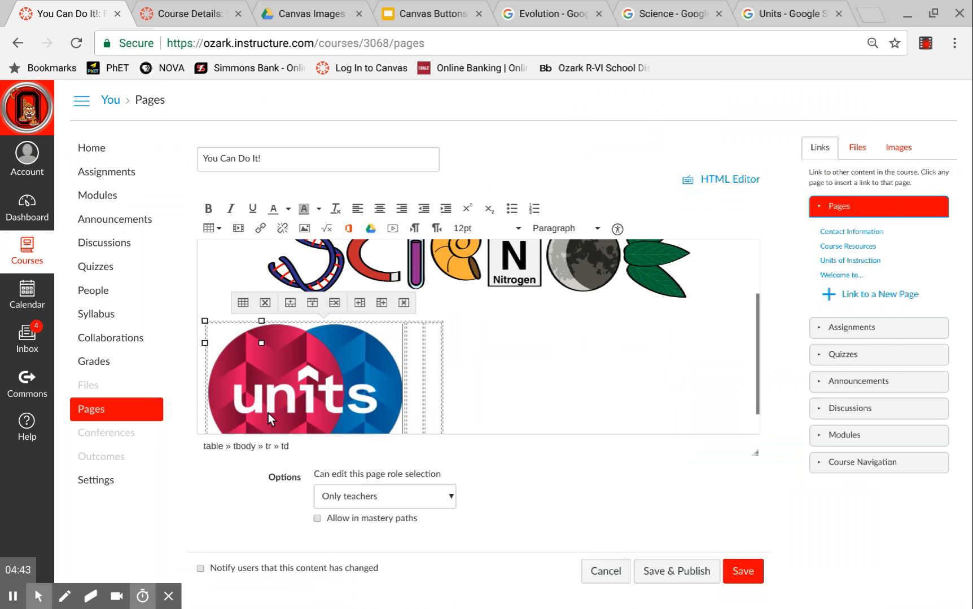
pyautogui.click(268, 414)
pyautogui.moveTo(209, 295); pyautogui.dragTo(231, 321)
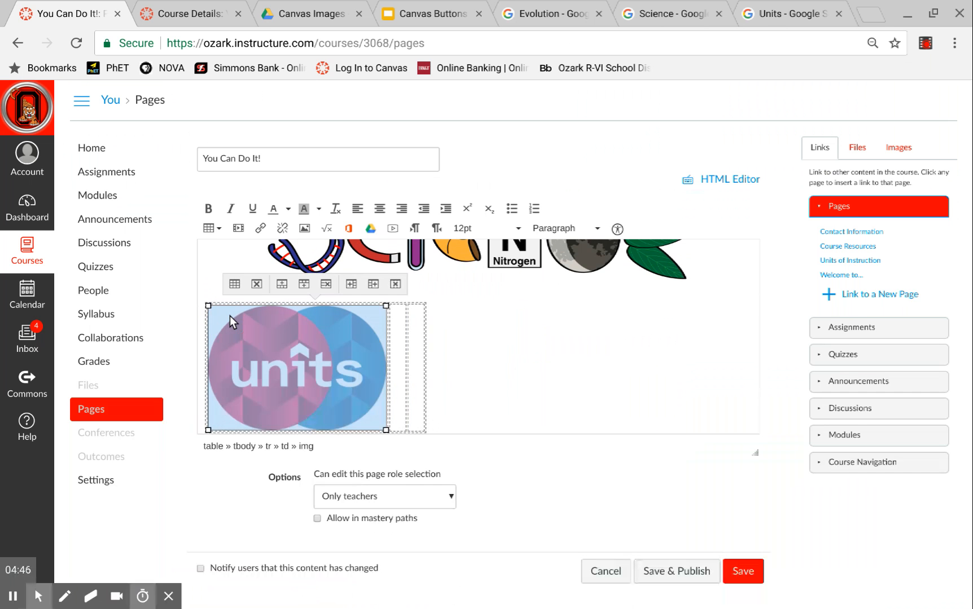
pyautogui.click(394, 370)
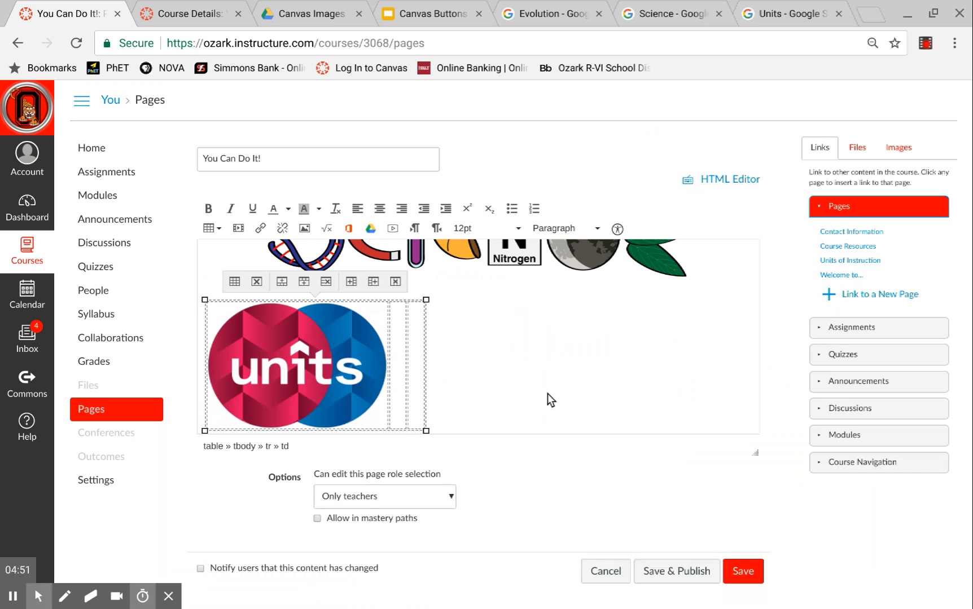
# Search Google Images for "course resources" and open the iMindMap picture with the orange Course Resources label to copy it.
pyautogui.click(780, 8)
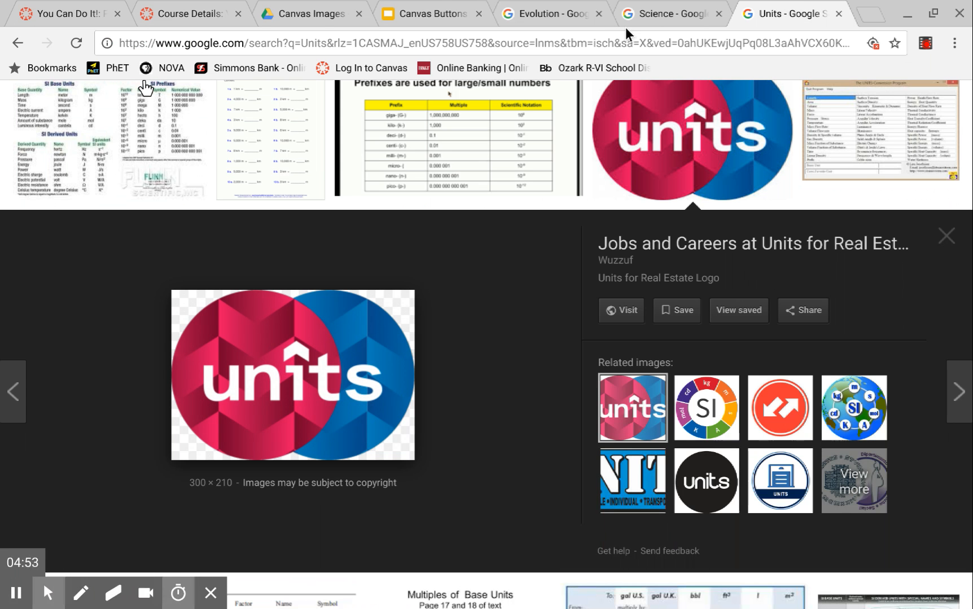
pyautogui.click(618, 32)
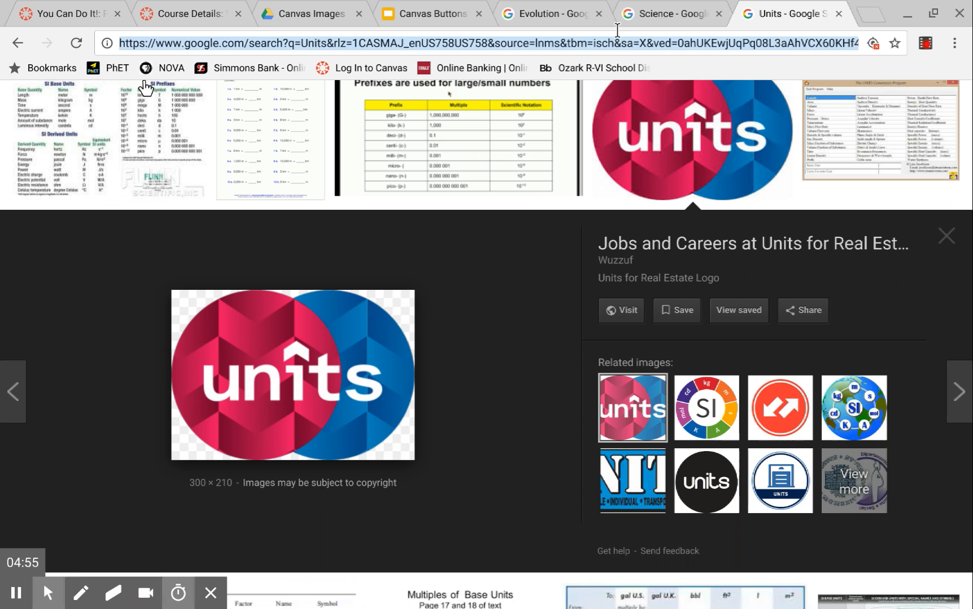
pyautogui.write('course ')
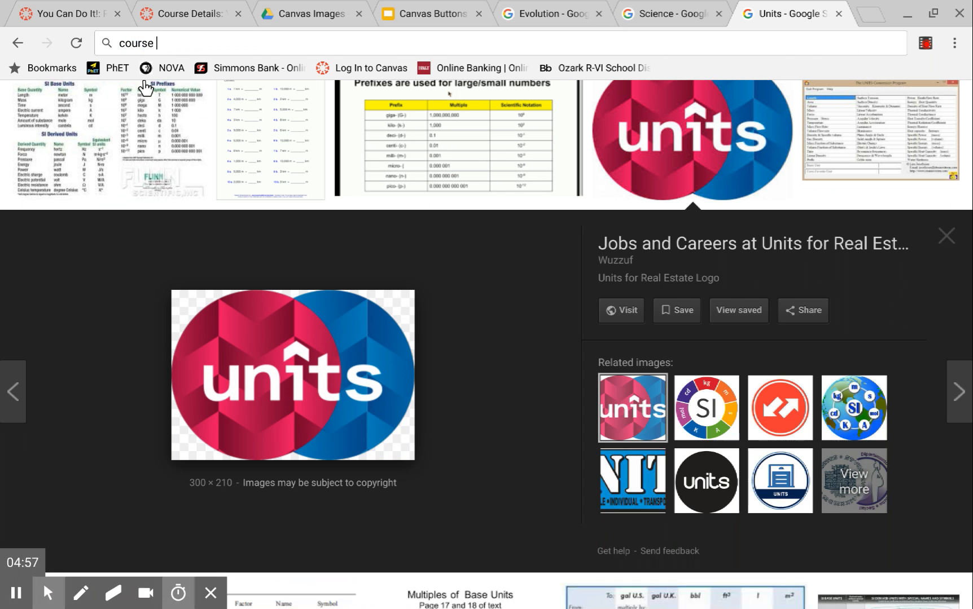
pyautogui.write('resoure')
pyautogui.write('rc')
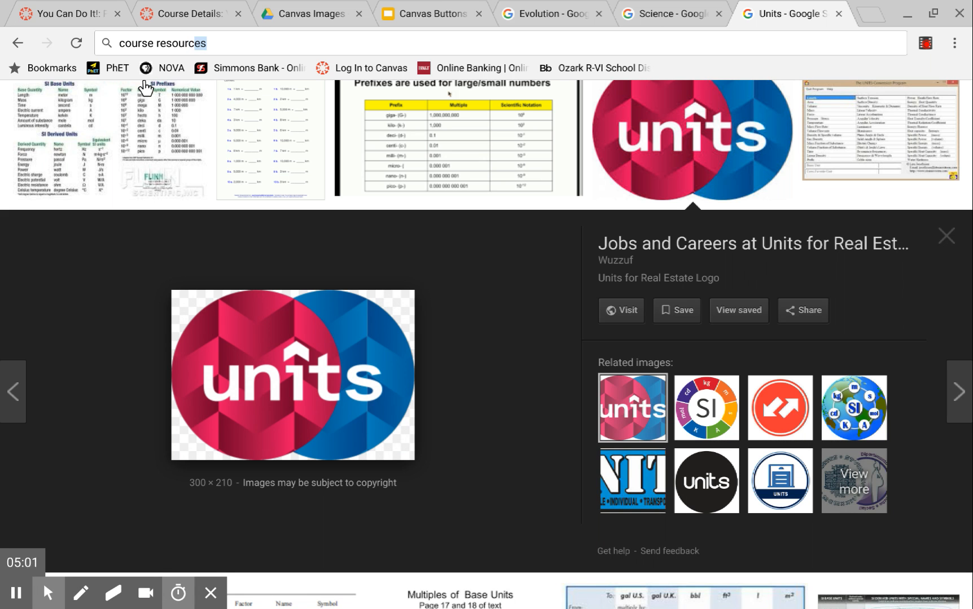
pyautogui.press('Return')
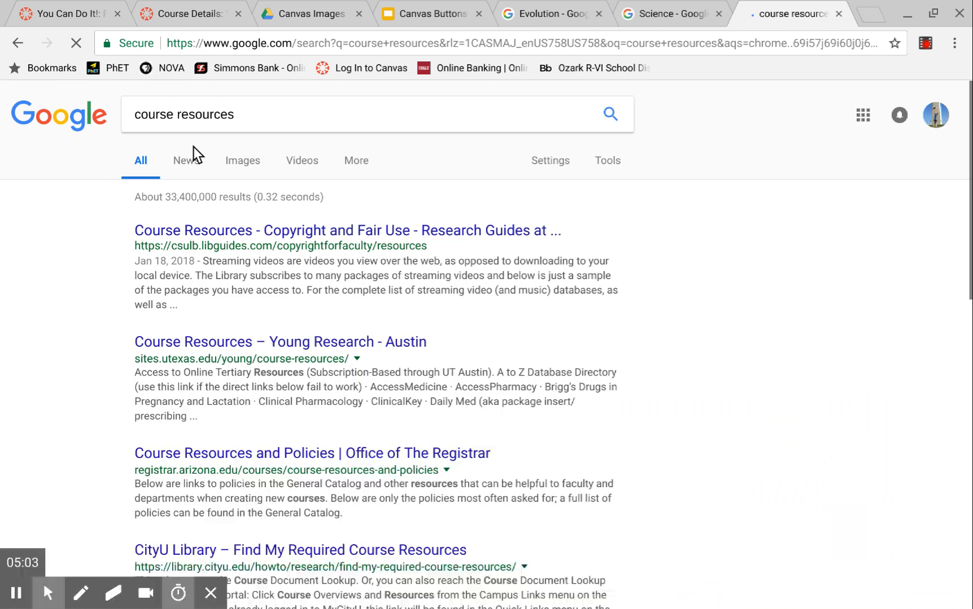
pyautogui.click(243, 167)
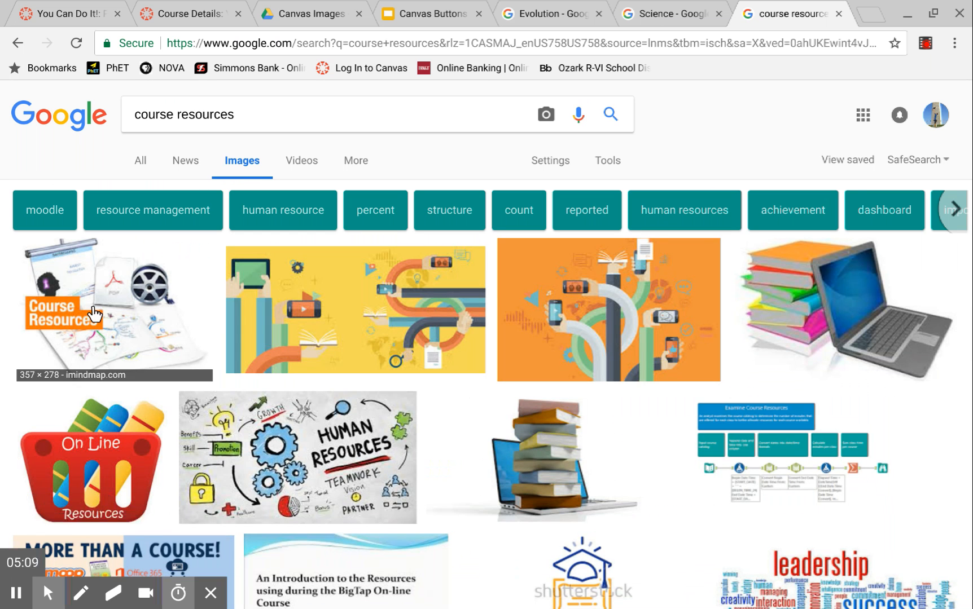
pyautogui.click(94, 314)
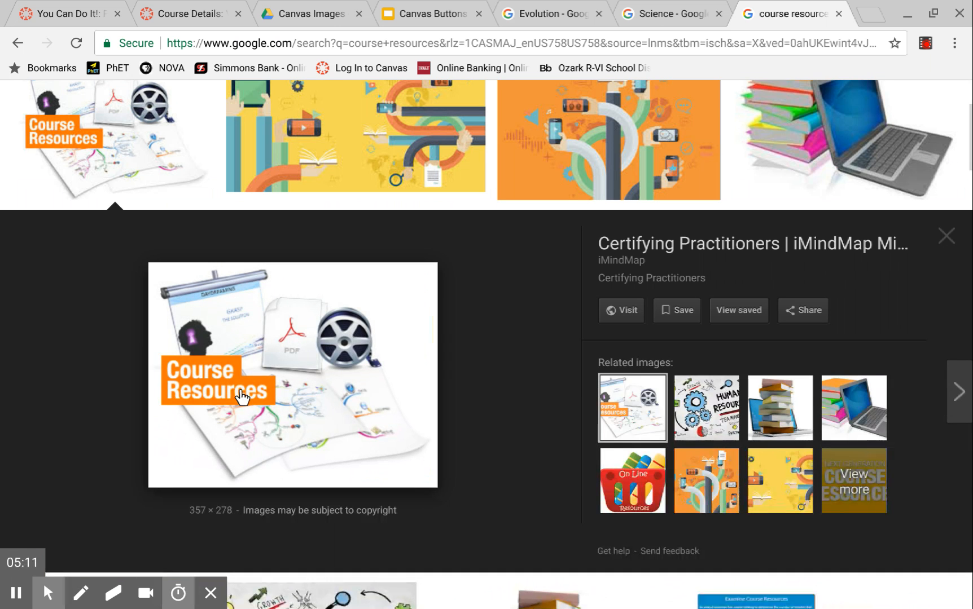
# Paste the Course Resources picture into the table's middle cell, shrink it slightly, and place the cursor in the last cell.
pyautogui.click(75, 15)
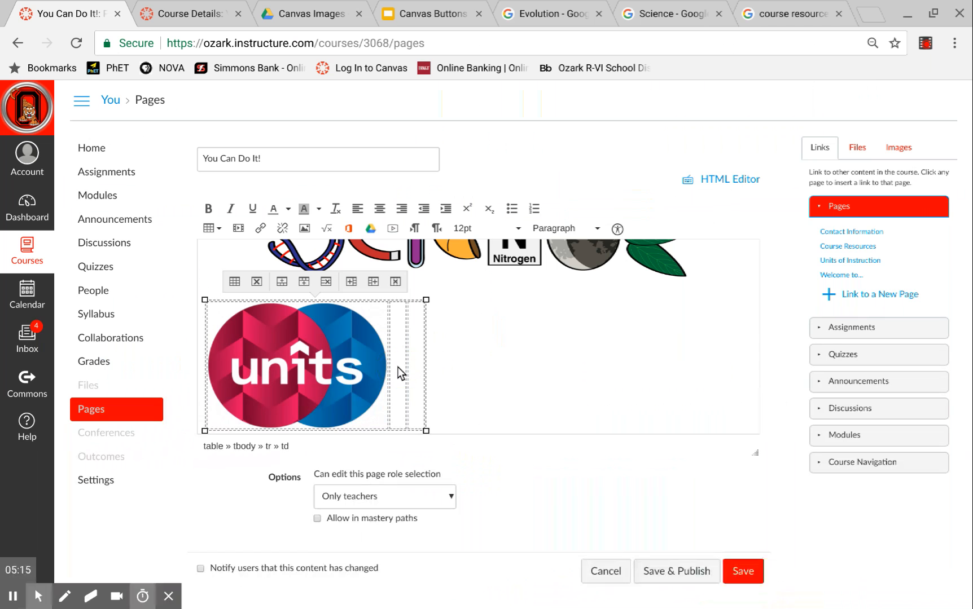
pyautogui.hotkey('ctrl', 'v')
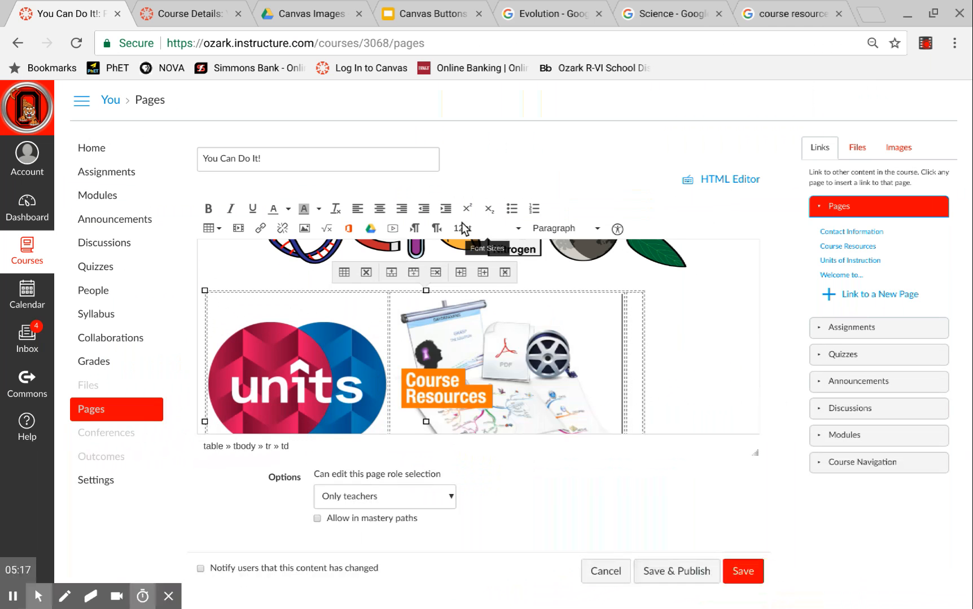
pyautogui.click(494, 338)
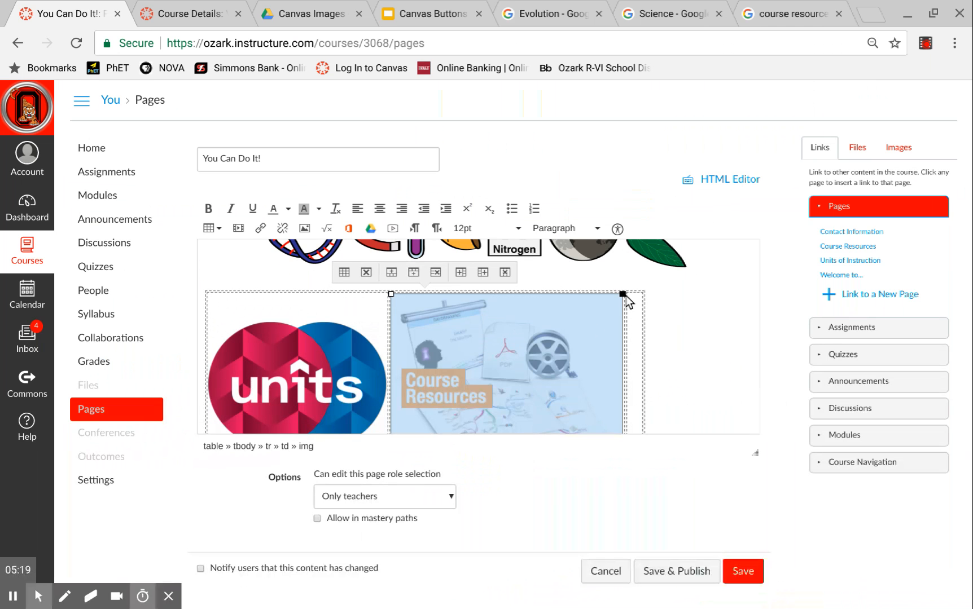
pyautogui.moveTo(623, 295); pyautogui.dragTo(591, 307)
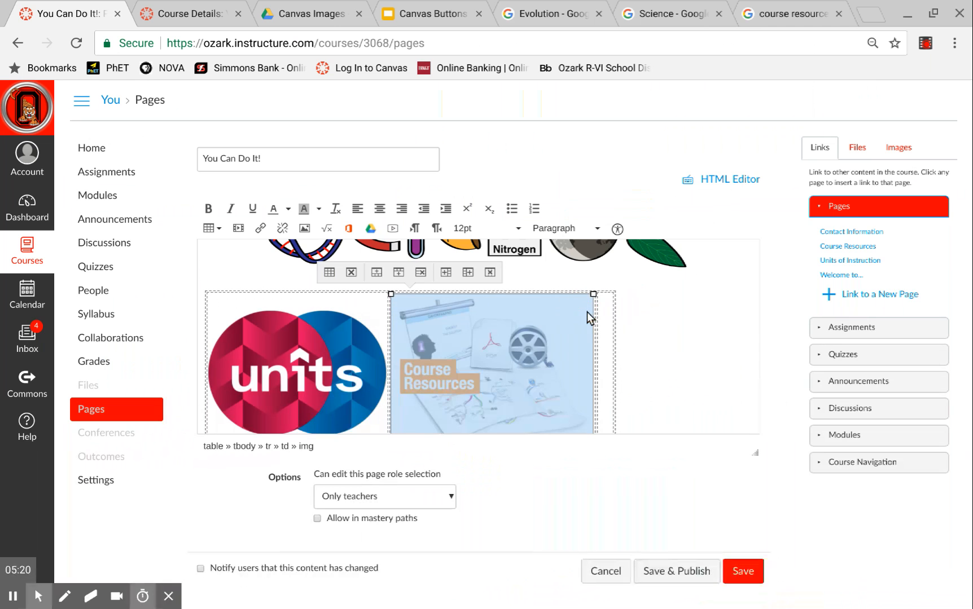
pyautogui.click(608, 388)
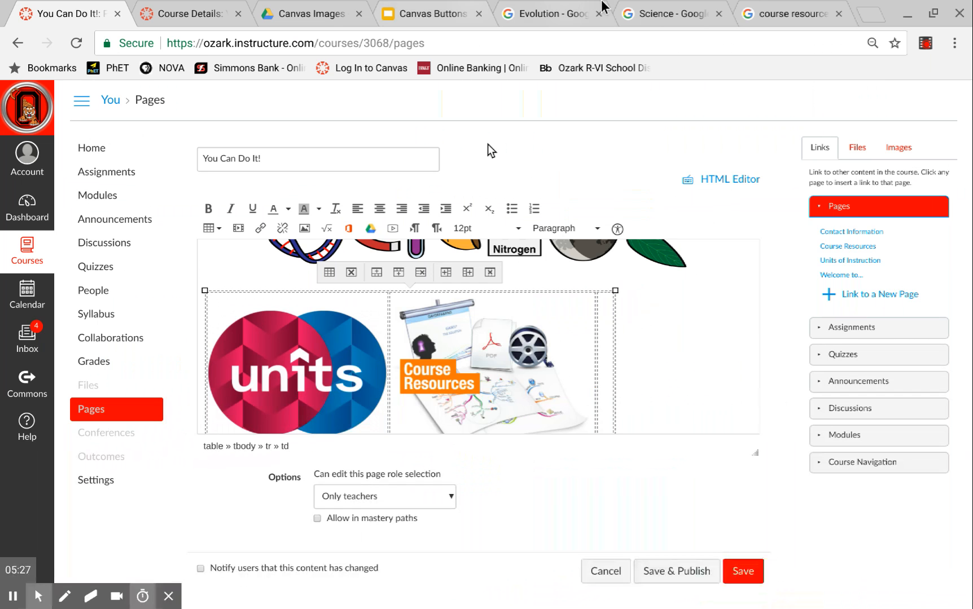
# Return to the Google results and search Google Images for "Contact information".
pyautogui.click(759, 12)
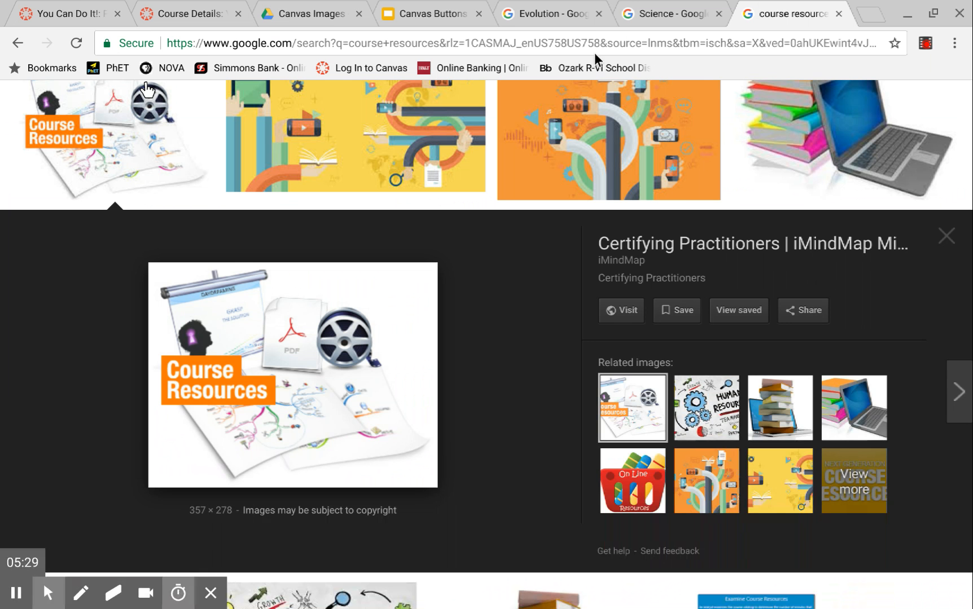
pyautogui.click(597, 32)
pyautogui.write('Co')
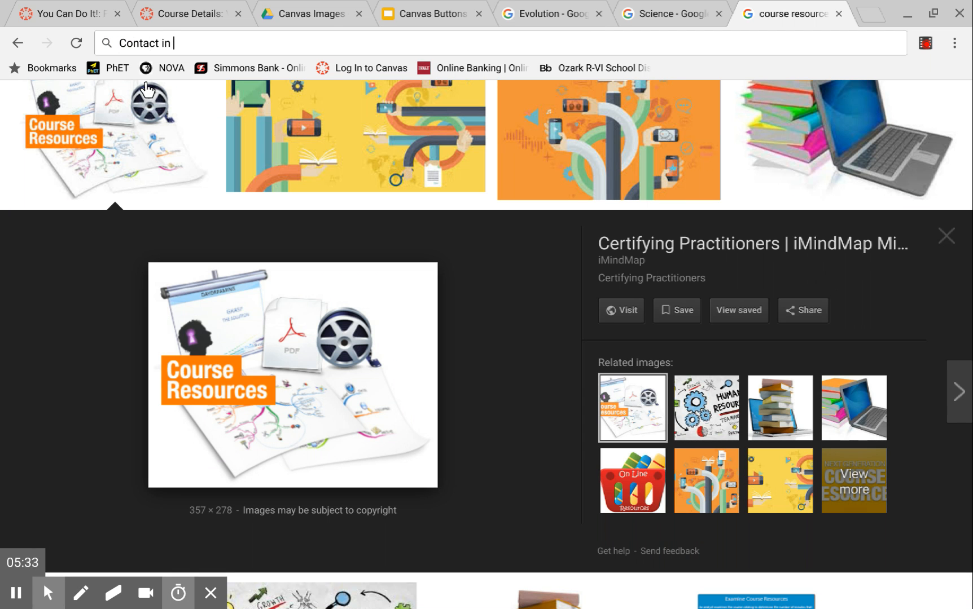
pyautogui.write('ntact information')
pyautogui.press('Return')
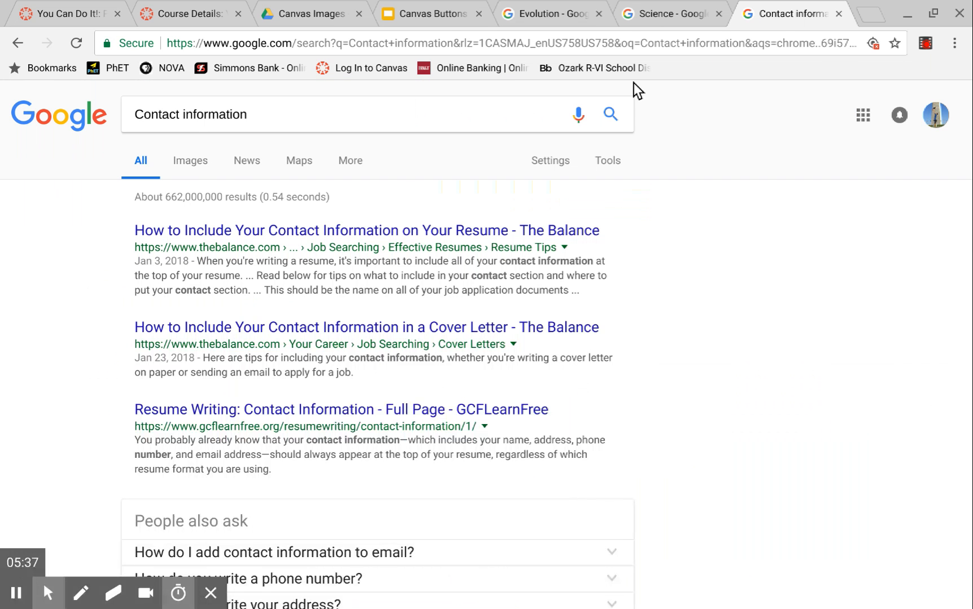
pyautogui.click(190, 162)
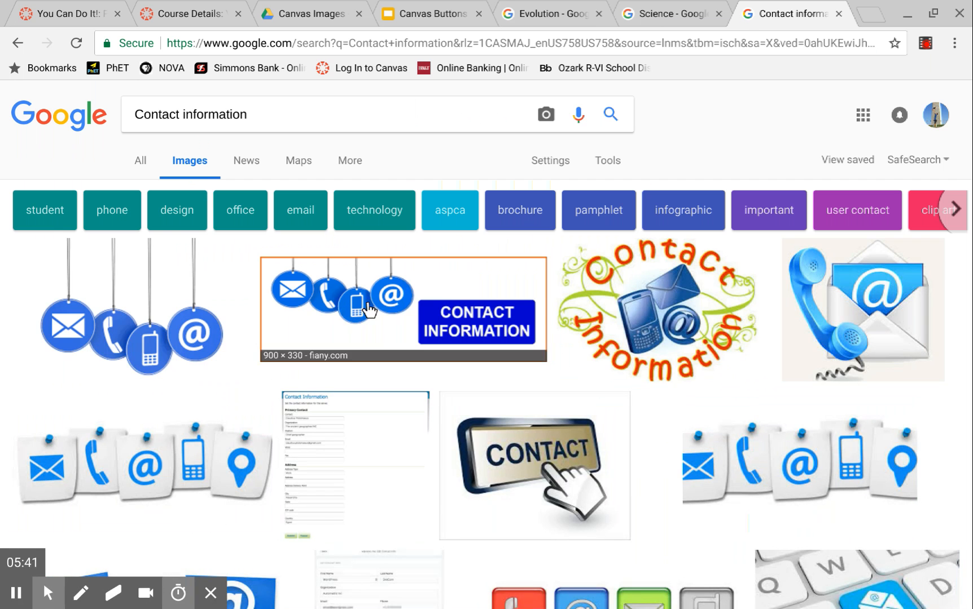
# Preview the blue Contact Information banner, and open the WKHS Counselors picture with circular orange Contact Information lettering to copy it.
pyautogui.click(373, 307)
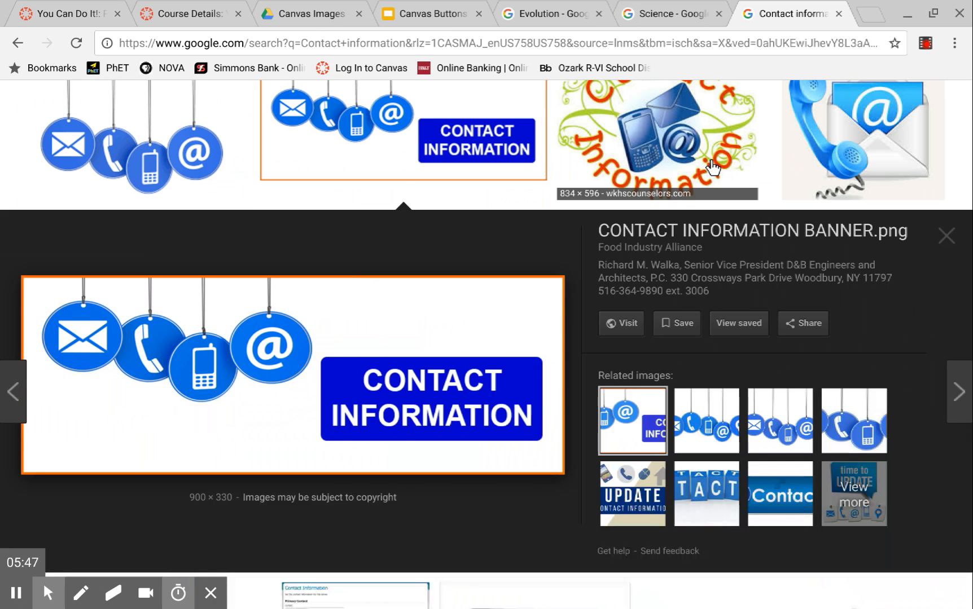
pyautogui.scroll(2, 655, 171)
pyautogui.scroll(1, 654, 171)
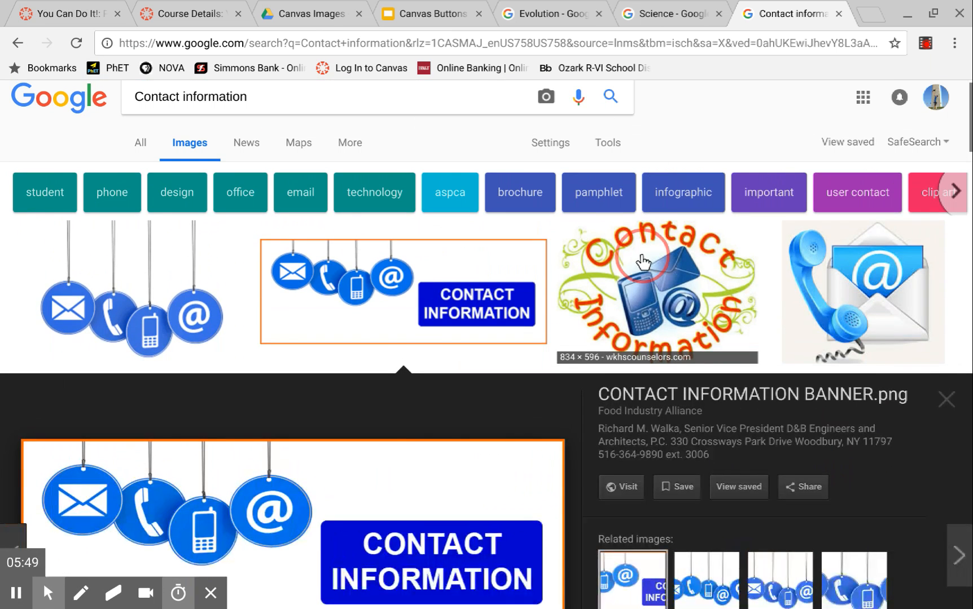
pyautogui.click(643, 263)
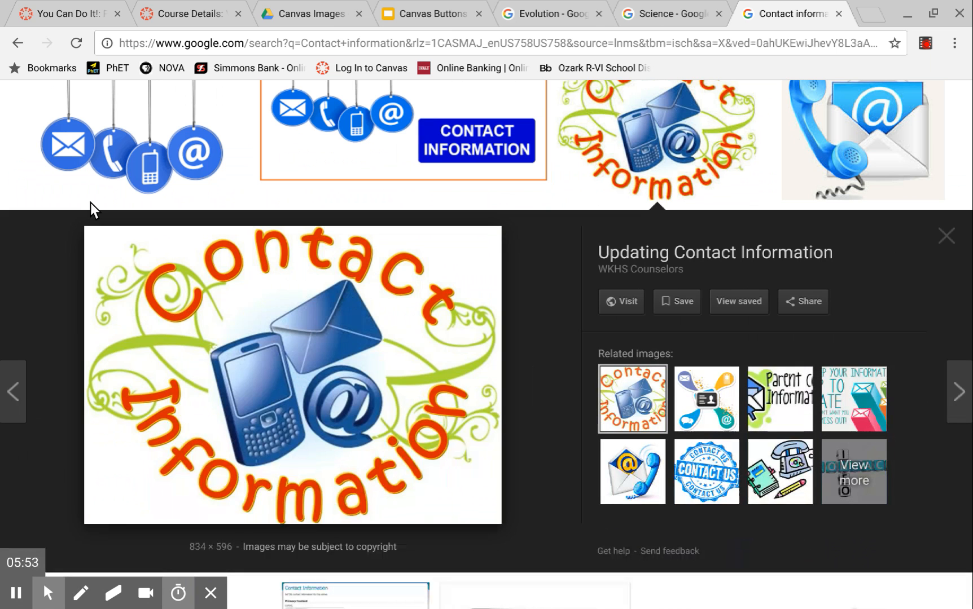
# Paste the Contact Information picture into the last cell of the Canvas page's table.
pyautogui.click(59, 8)
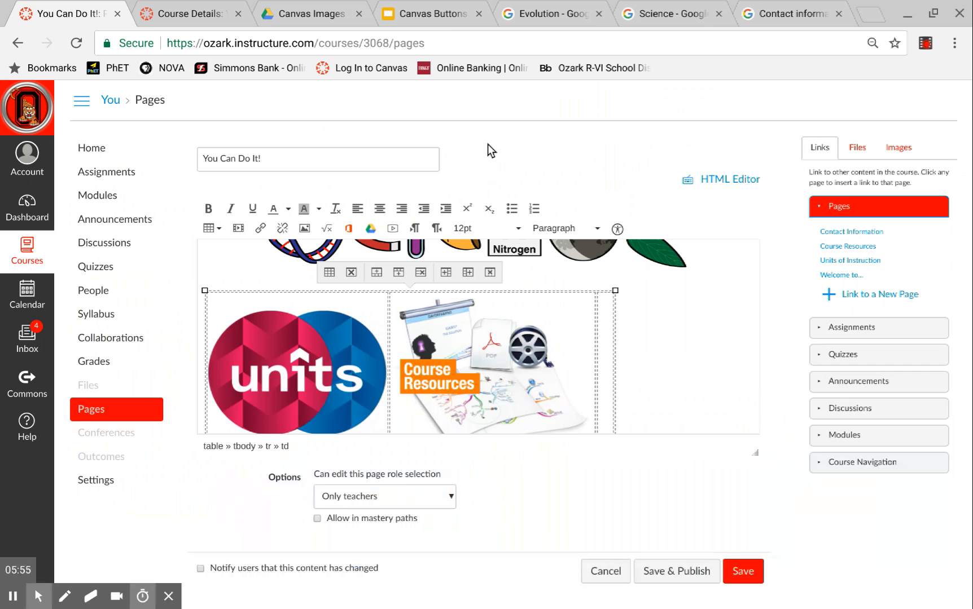
pyautogui.click(602, 377)
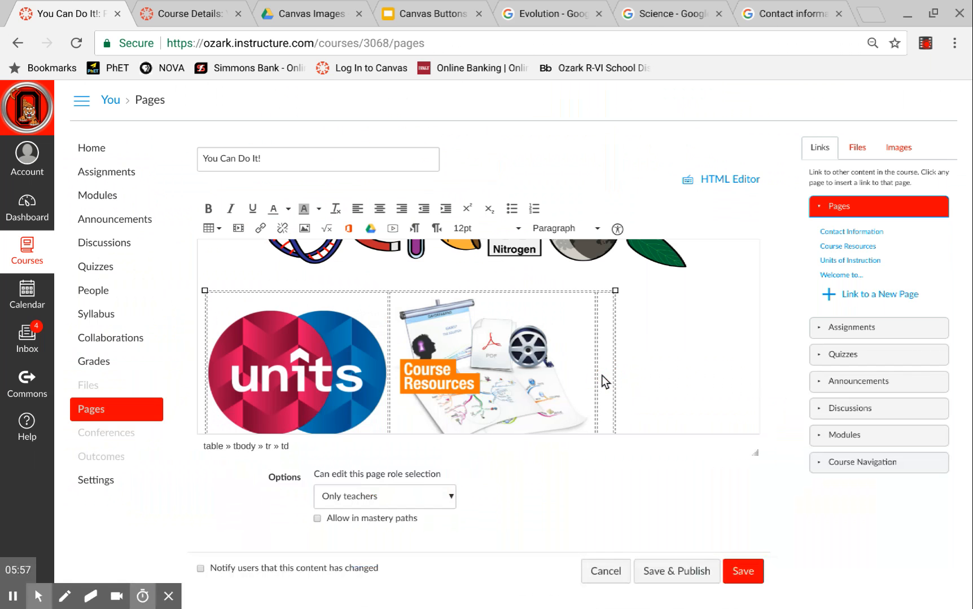
pyautogui.hotkey('ctrl', 'v')
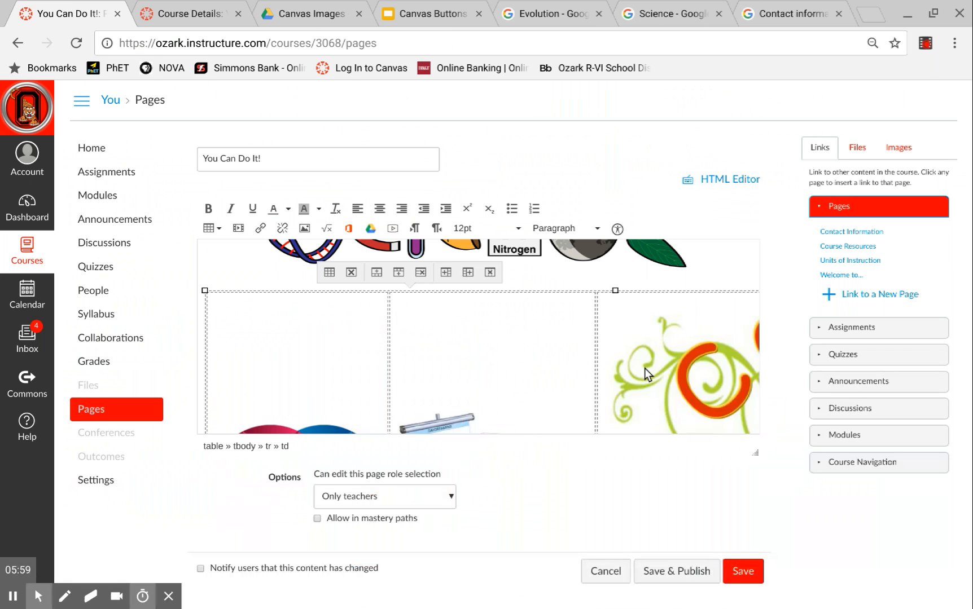
# Shrink the Contact Information picture in the table's last cell by its corner handles, keeping its proportions.
pyautogui.click(644, 362)
pyautogui.moveTo(598, 294); pyautogui.dragTo(735, 419)
pyautogui.click(671, 388)
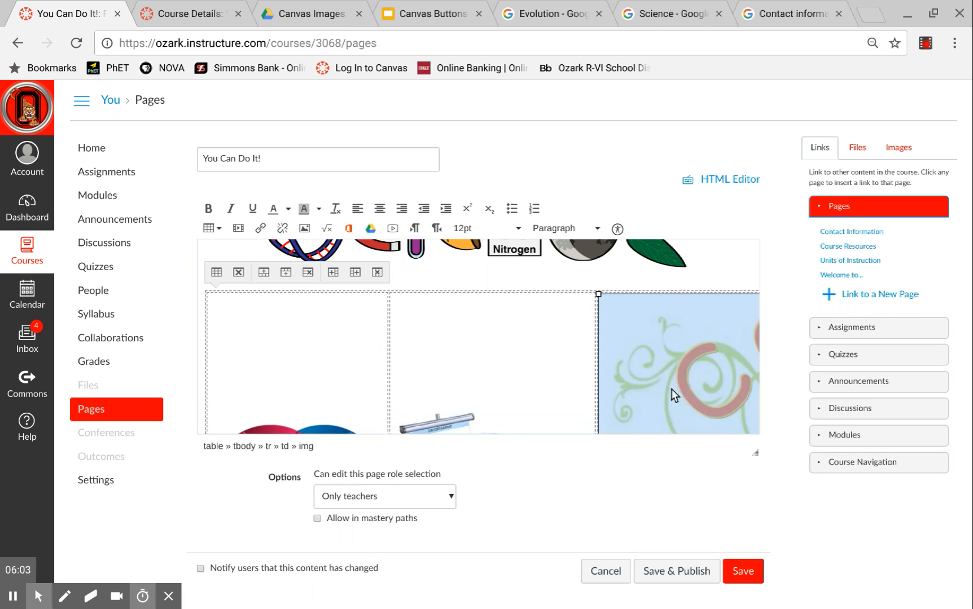
pyautogui.moveTo(607, 311); pyautogui.dragTo(717, 401)
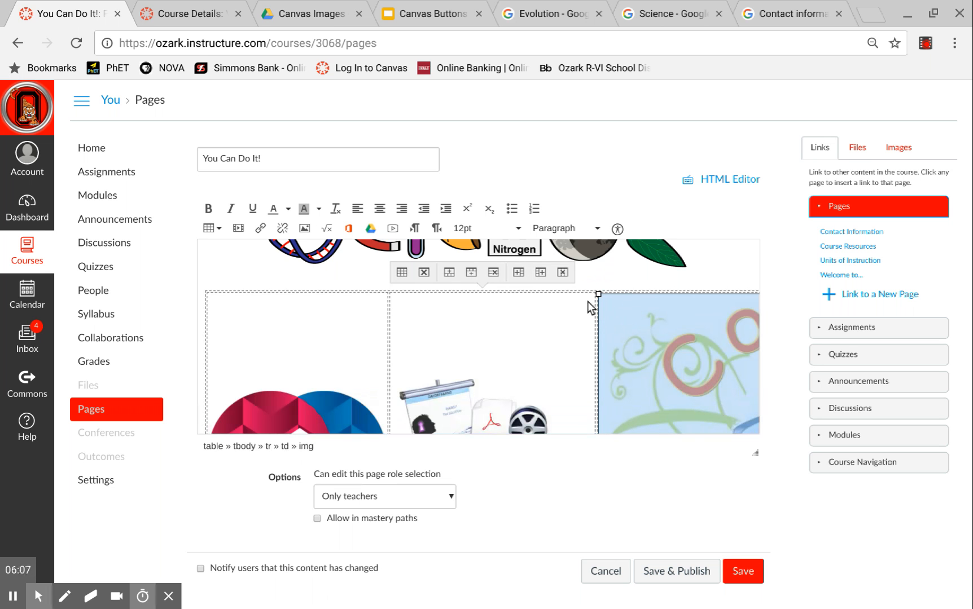
pyautogui.moveTo(598, 295); pyautogui.dragTo(632, 328)
pyautogui.scroll(-3, 633, 328)
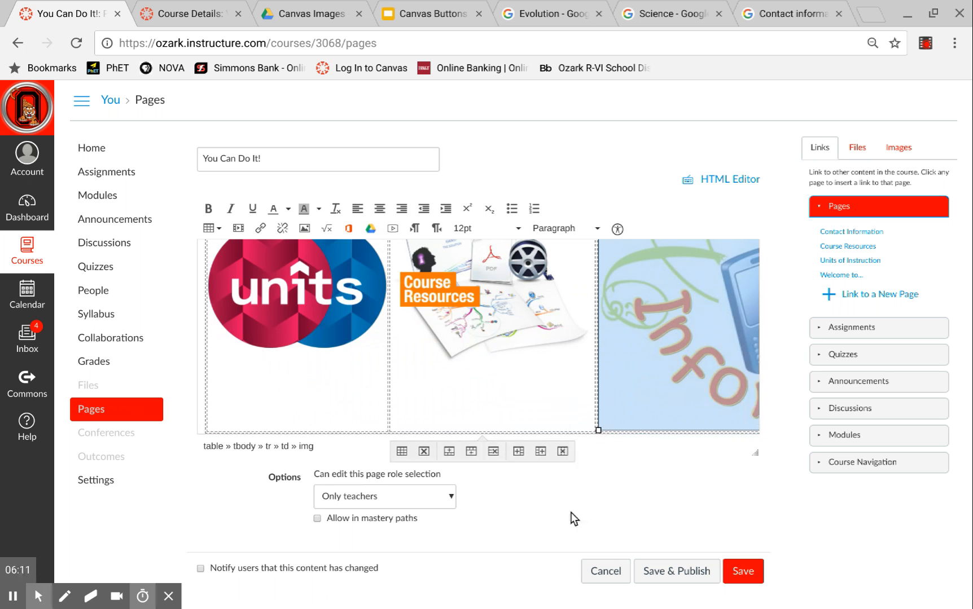